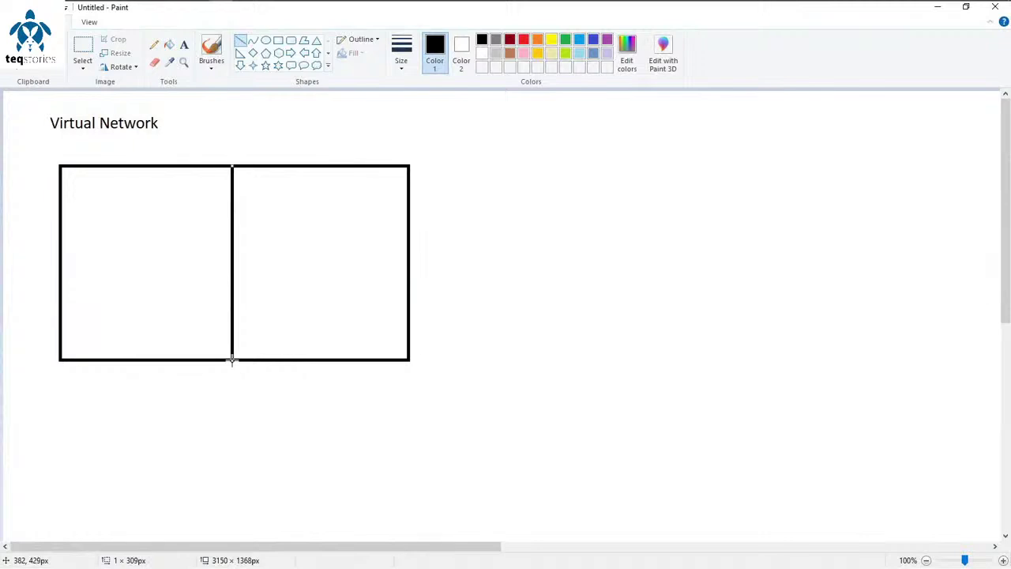
Step: Undo the stray mark and start a text label above the rectangle with '10.0.0.0/'
{"action": "left_click", "coordinate": [344, 408]}
{"action": "key", "text": "ctrl+z"}
{"action": "left_click", "coordinate": [184, 44]}
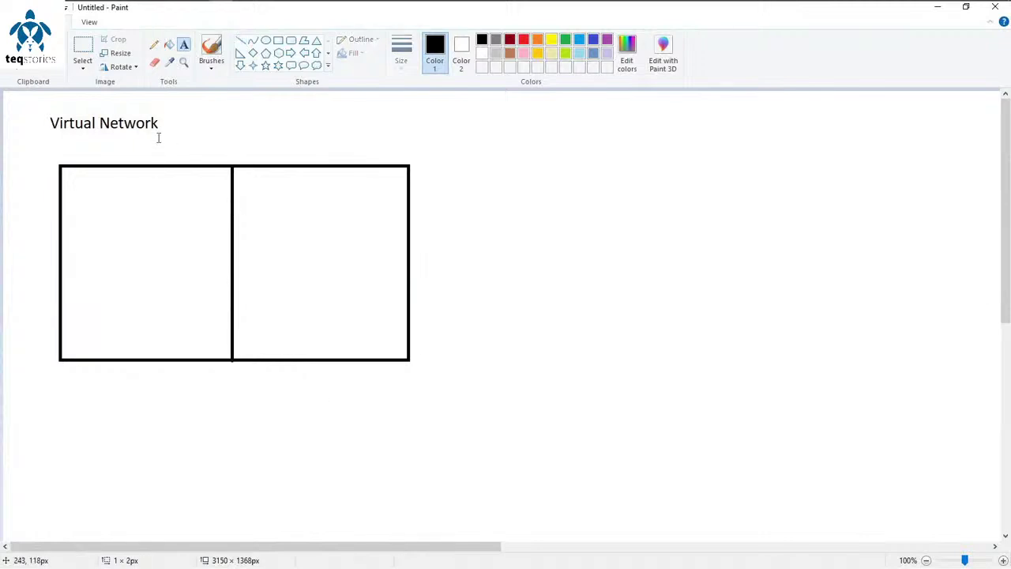
{"action": "left_click_drag", "start_coordinate": [158, 135], "coordinate": [336, 160]}
{"action": "type", "text": "10.0.0.0"}
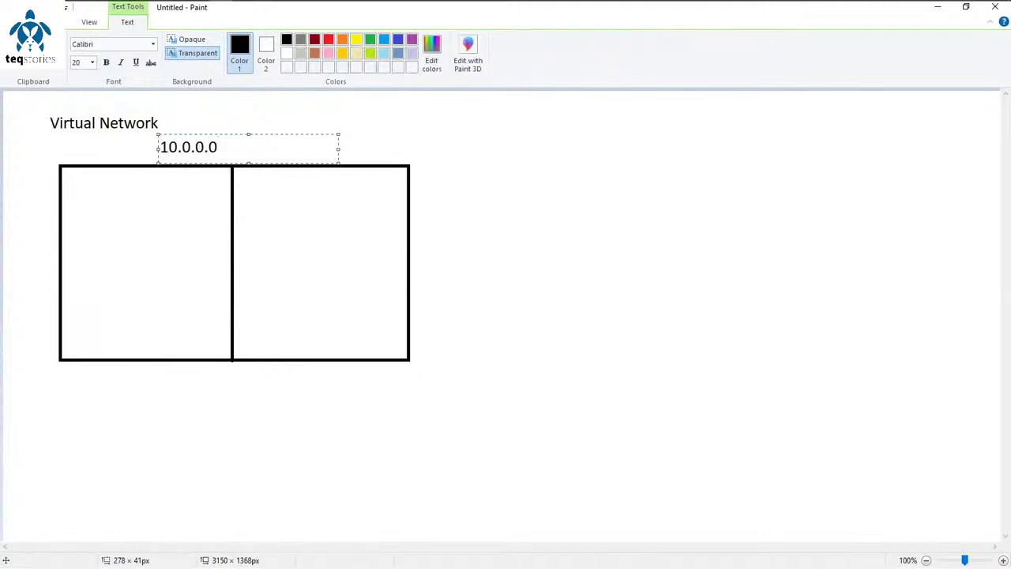
{"action": "type", "text": "/"}
Step: Correct the address to 192.0.0.0/24, then add 'SON = 256' beside it
{"action": "key", "text": "Left"}
{"action": "key", "text": "Left"}
{"action": "key", "text": "Left"}
{"action": "key", "text": "Left"}
{"action": "key", "text": "Left"}
{"action": "key", "text": "Left"}
{"action": "key", "text": "BackSpace"}
{"action": "type", "text": "92"}
{"action": "key", "text": "Right"}
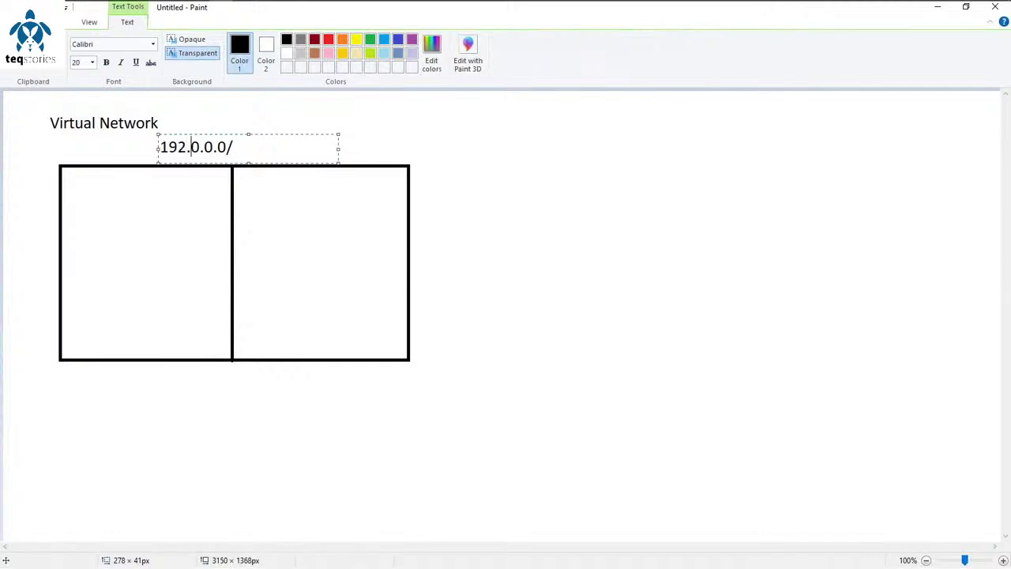
{"action": "key", "text": "End"}
{"action": "type", "text": "24"}
{"action": "left_click", "coordinate": [253, 131]}
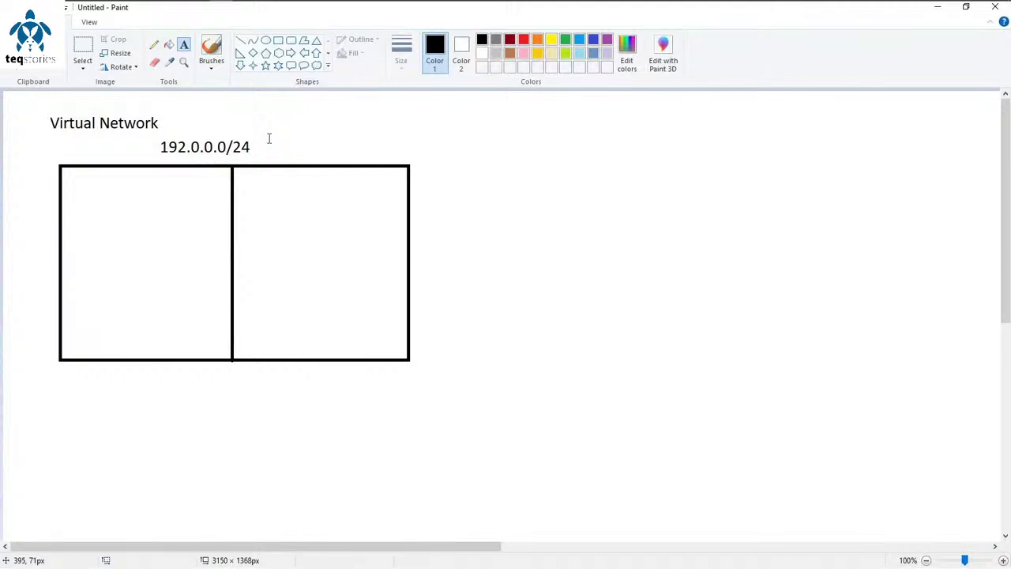
{"action": "left_click", "coordinate": [269, 128]}
{"action": "type", "text": "SON = 256"}
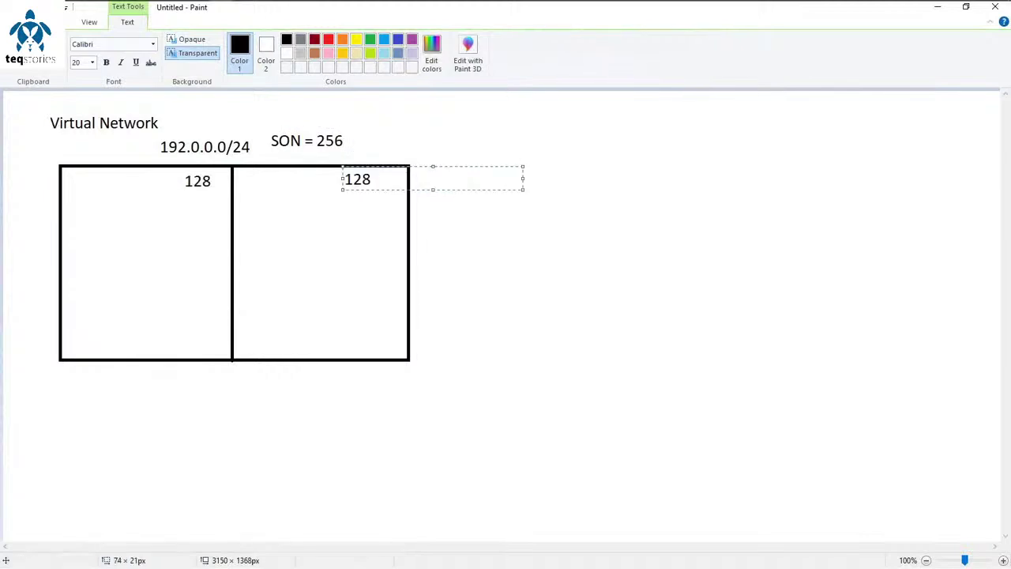
Step: Finish the 128 label in the right half and begin a label in the left half
{"action": "left_click", "coordinate": [95, 214]}
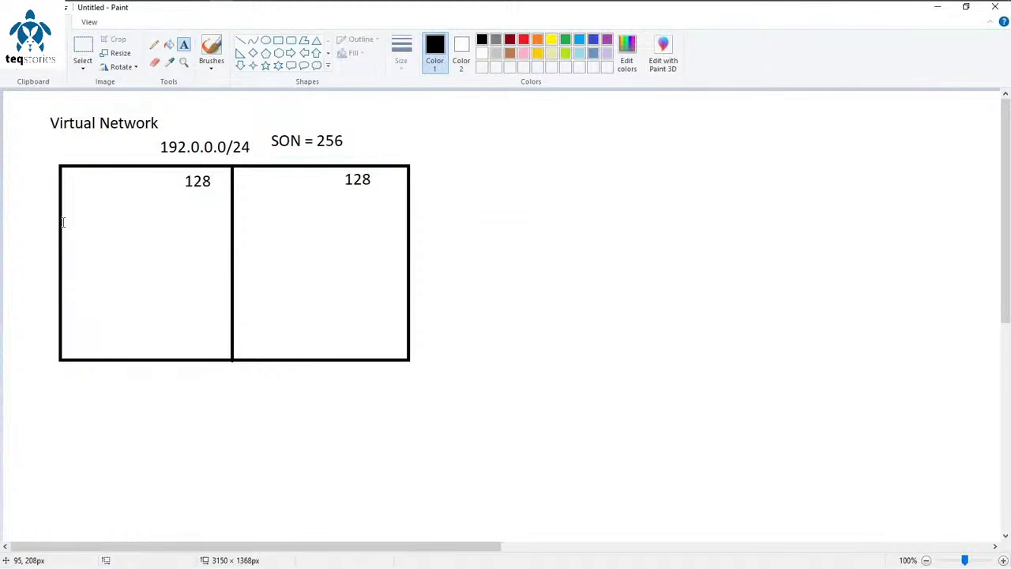
{"action": "left_click", "coordinate": [73, 208]}
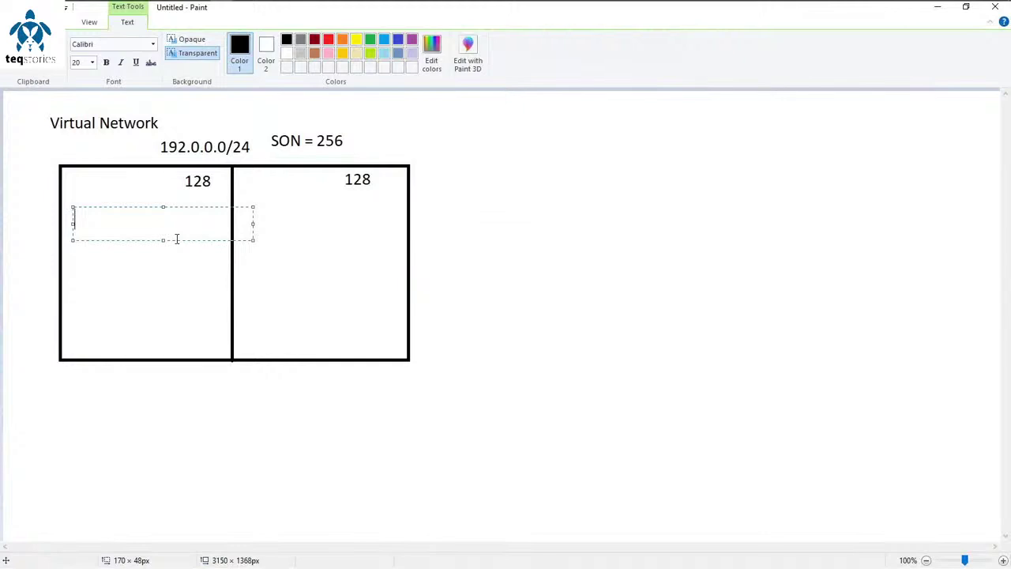
Step: Add 192.0.0.127 on a second left-half line and 192.0.0.128/25 in the right half
{"action": "type", "text": "192.0.0.0/25 192.0.0.127"}
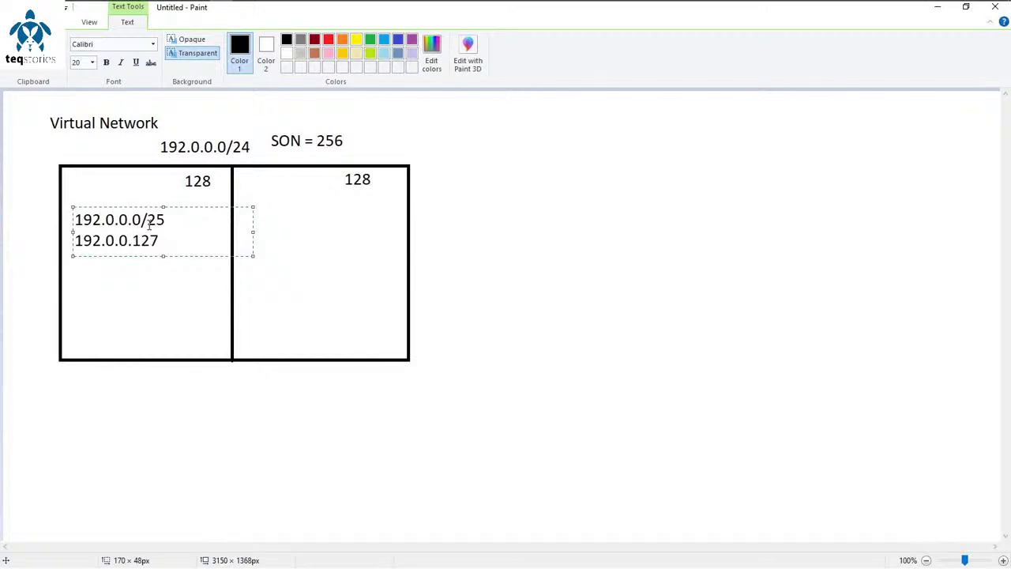
{"action": "left_click_drag", "start_coordinate": [242, 201], "coordinate": [385, 252]}
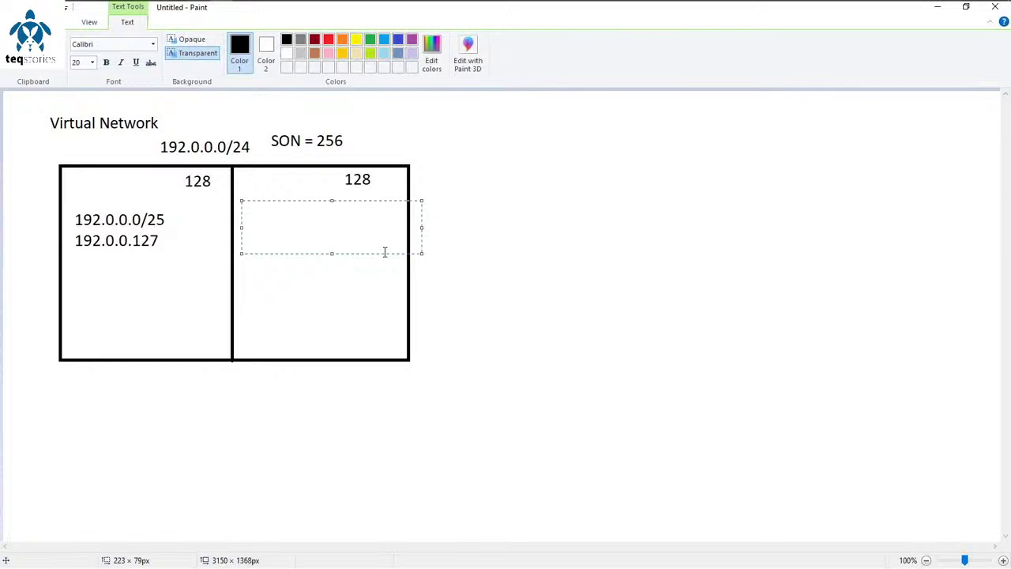
{"action": "type", "text": "192.0.0.128/"}
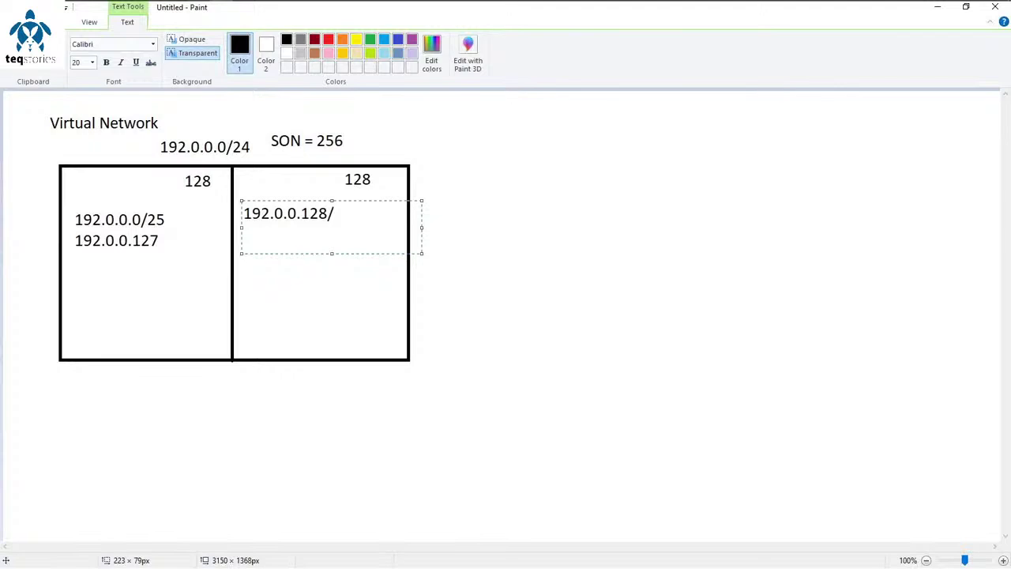
{"action": "type", "text": "25"}
{"action": "key", "text": "alt+Tab"}
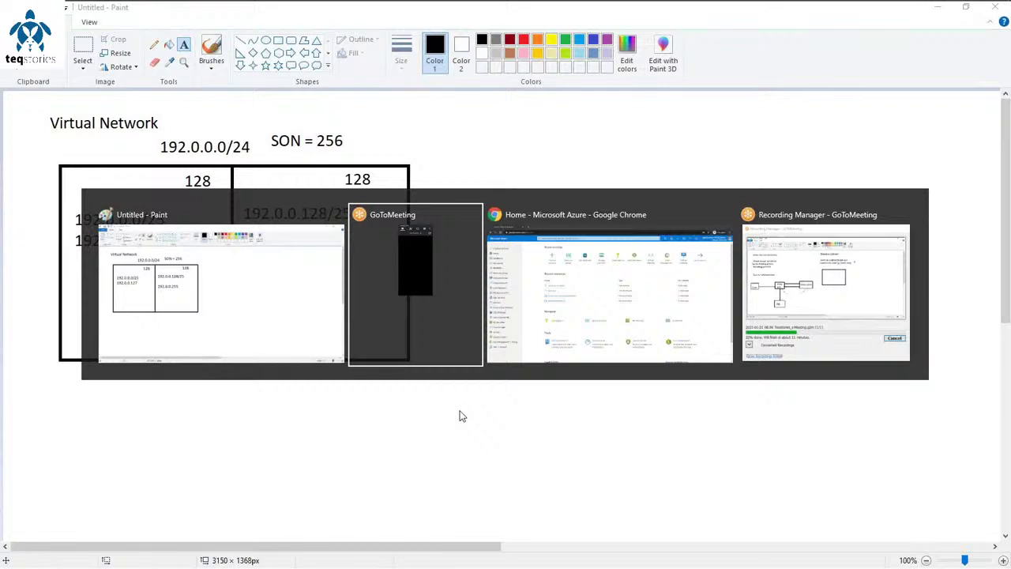
{"action": "left_click", "coordinate": [465, 353]}
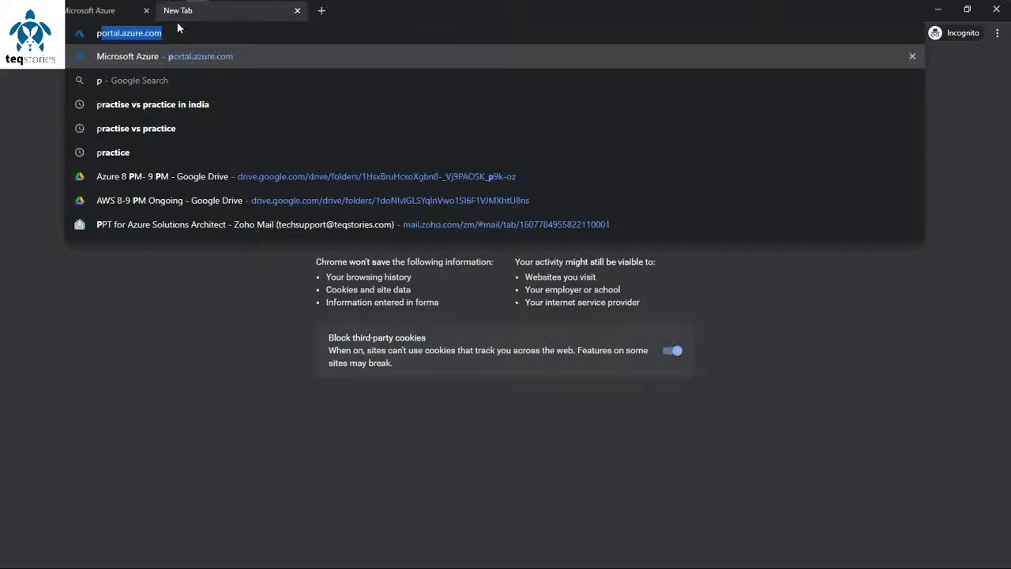
Step: Return to the Microsoft Azure sign-in tab and start creating a new Microsoft account
{"action": "key", "text": "ctrl+a"}
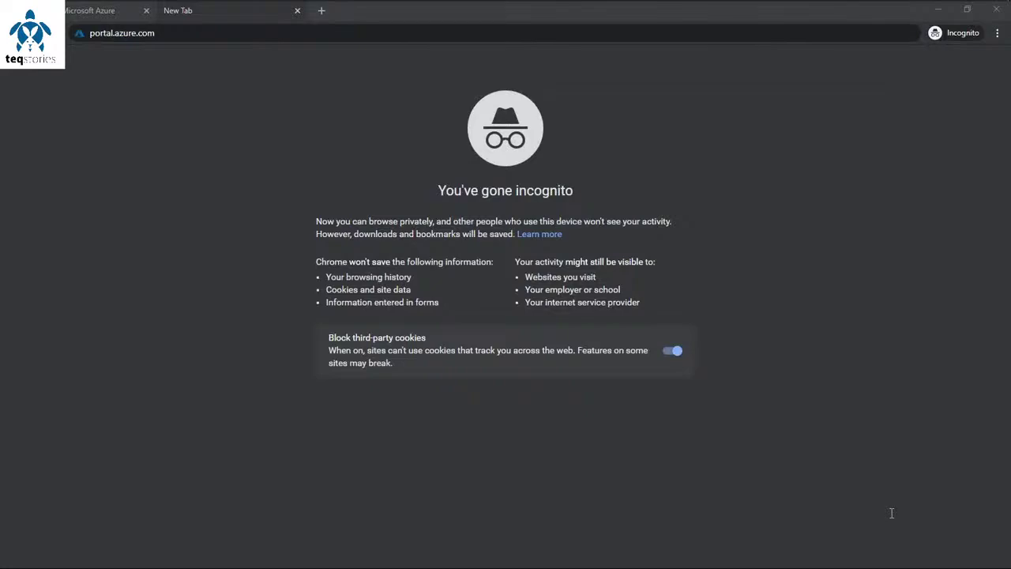
{"action": "left_click", "coordinate": [101, 10]}
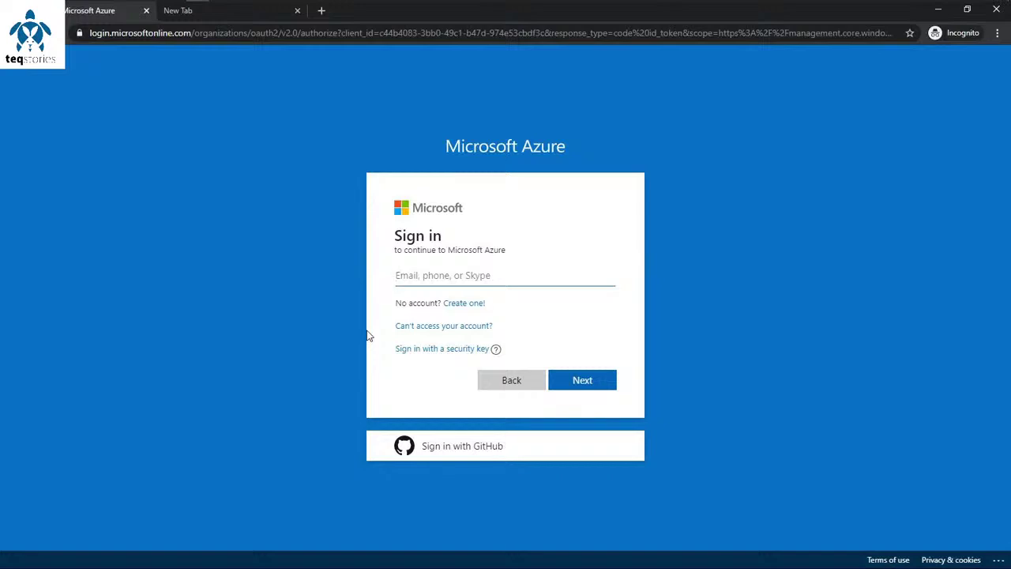
{"action": "left_click", "coordinate": [488, 309]}
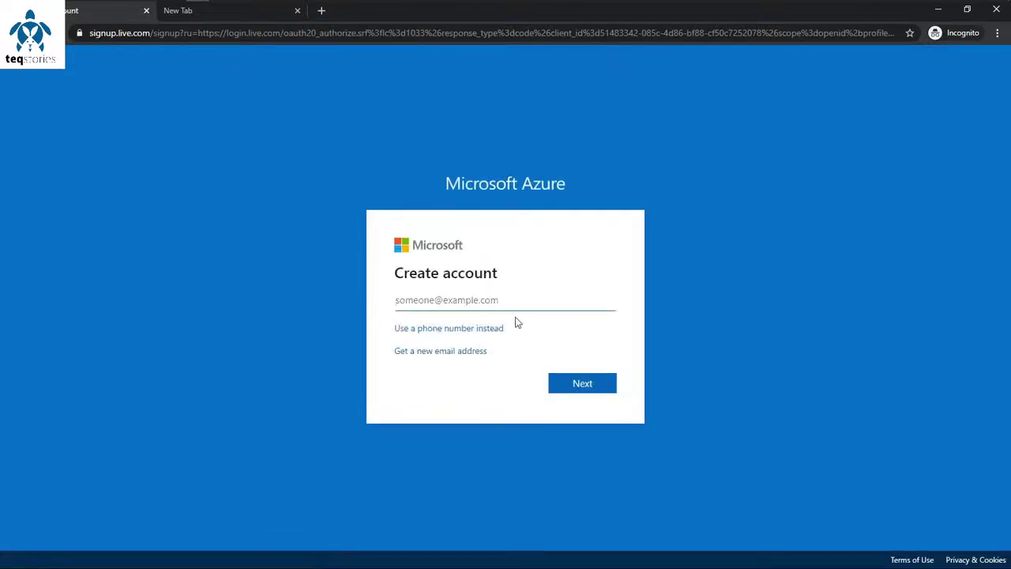
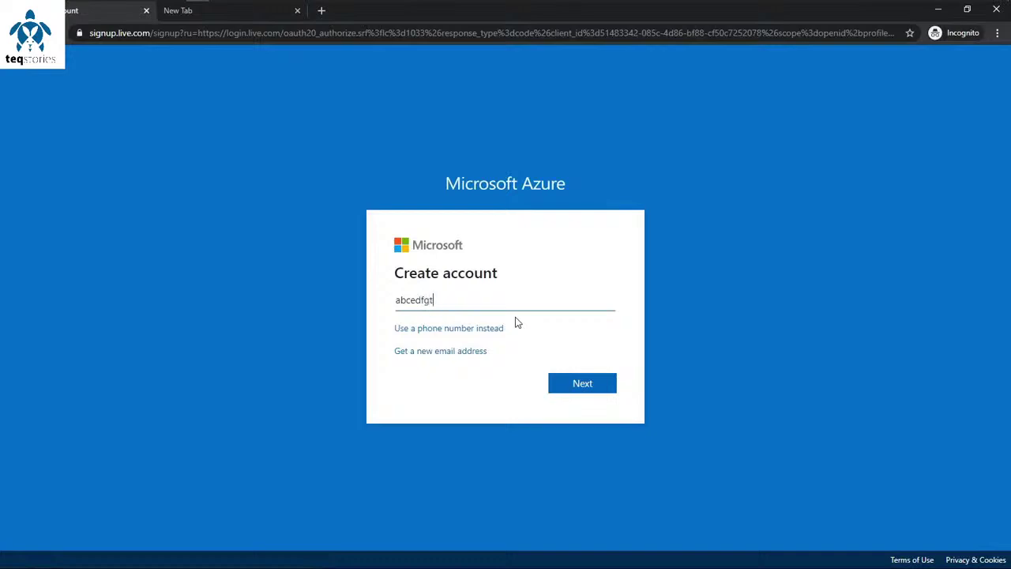
Step: Enter a new account e-mail address, then a password, in the Microsoft sign-up
{"action": "left_click", "coordinate": [597, 387]}
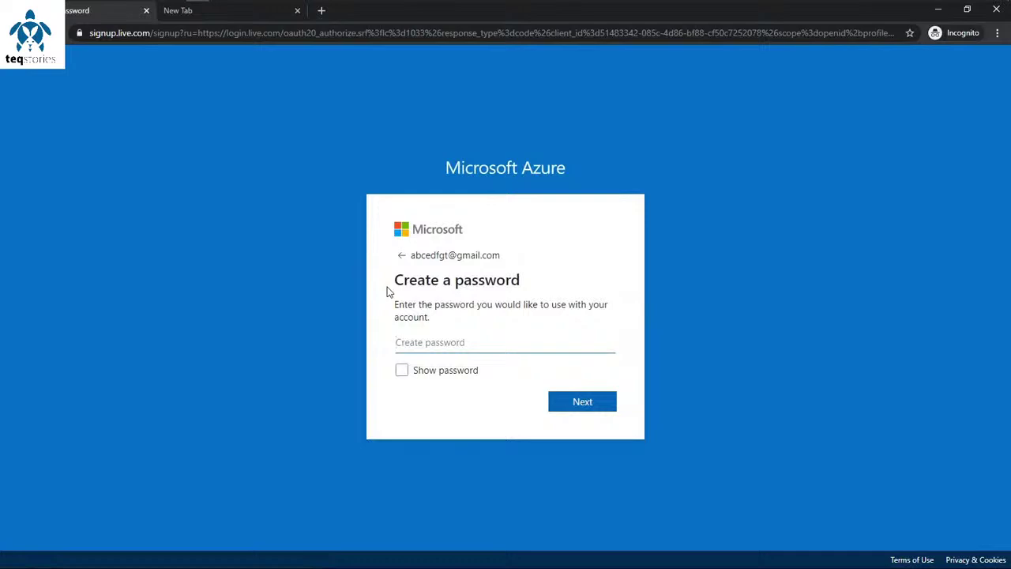
{"action": "type", "text": "••"}
{"action": "type", "text": "1234"}
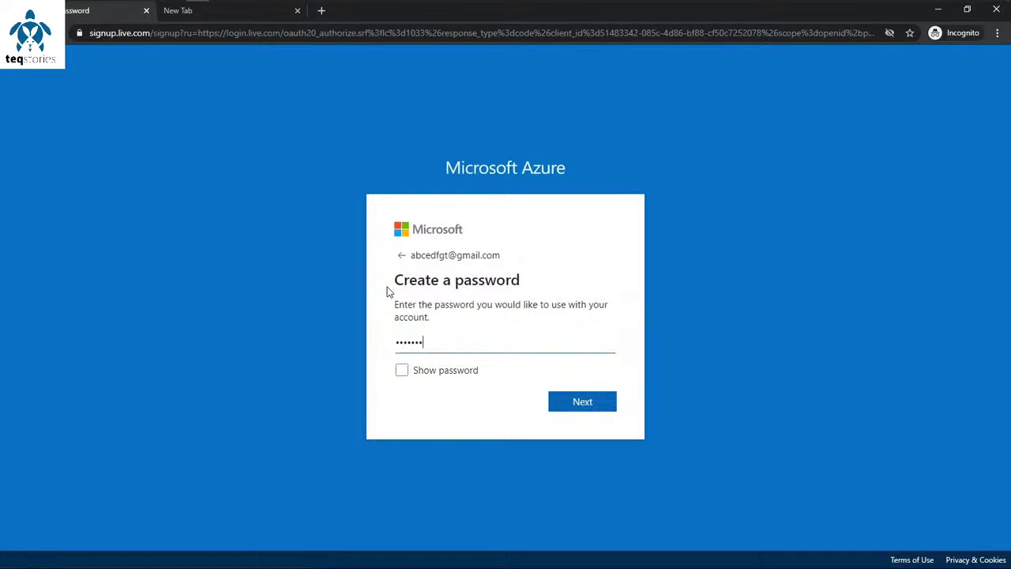
{"action": "left_click", "coordinate": [594, 408]}
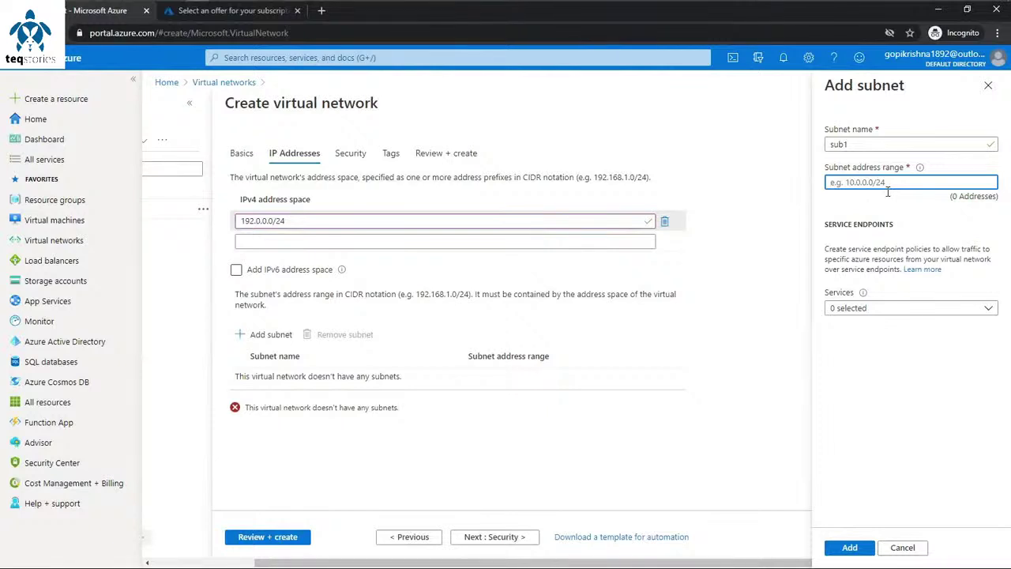
Step: Enter 192.0.0.0/26 as subnet sub1's address range
{"action": "type", "text": "192.0.0."}
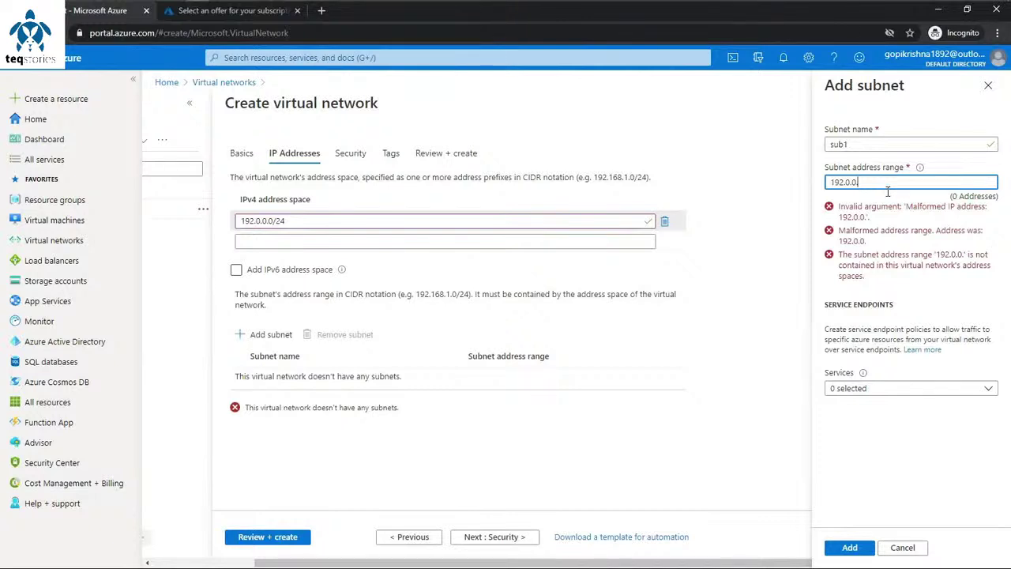
{"action": "type", "text": "0/26"}
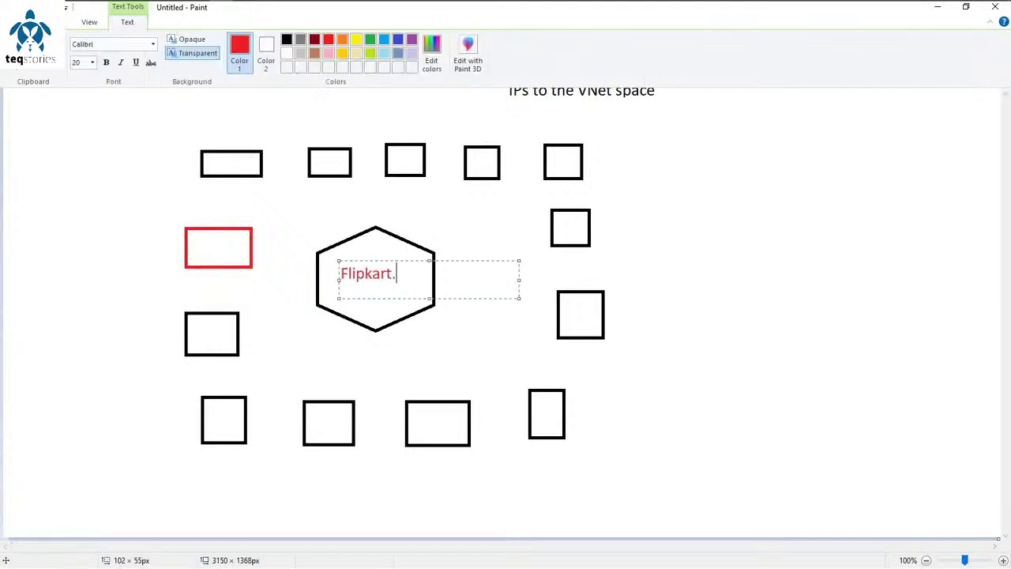
Step: Complete the hexagon label so it reads Flipkart.com
{"action": "type", "text": ".com"}
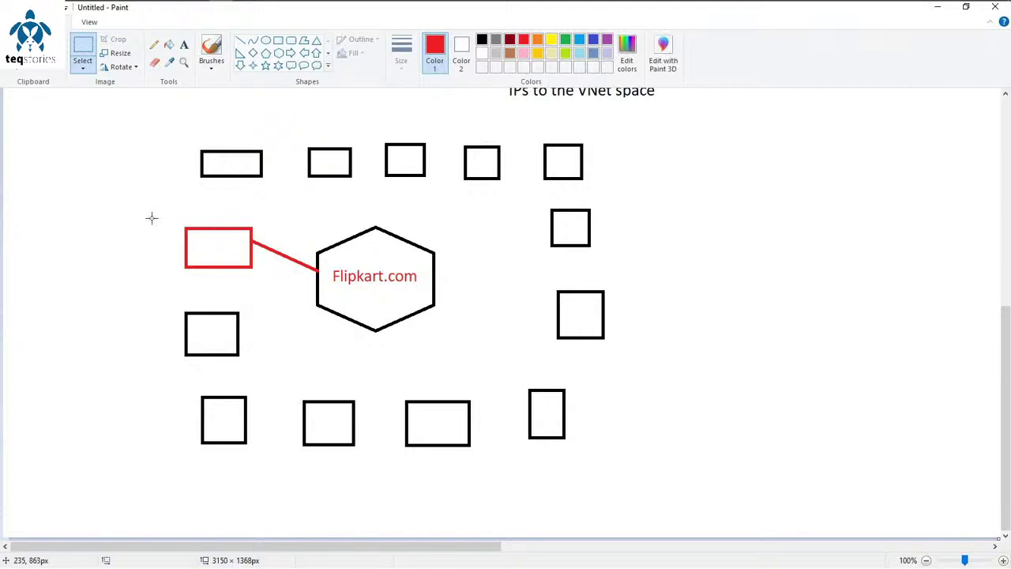
Step: Draw straight red lines from the top-row boxes to the hexagon
{"action": "left_click", "coordinate": [241, 40]}
{"action": "left_click_drag", "start_coordinate": [263, 176], "coordinate": [341, 238]}
{"action": "left_click_drag", "start_coordinate": [344, 174], "coordinate": [412, 177]}
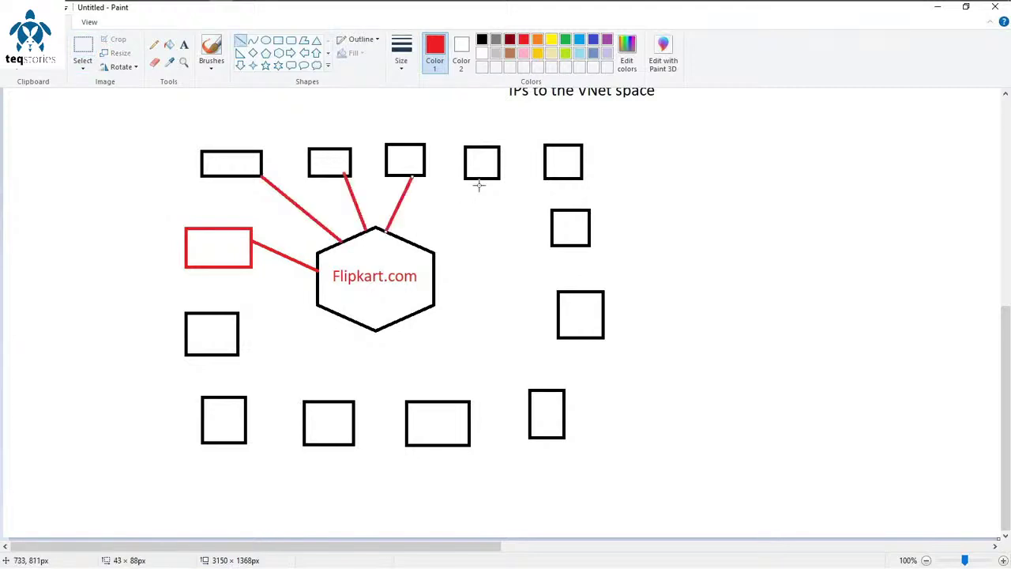
{"action": "left_click_drag", "start_coordinate": [483, 182], "coordinate": [414, 240]}
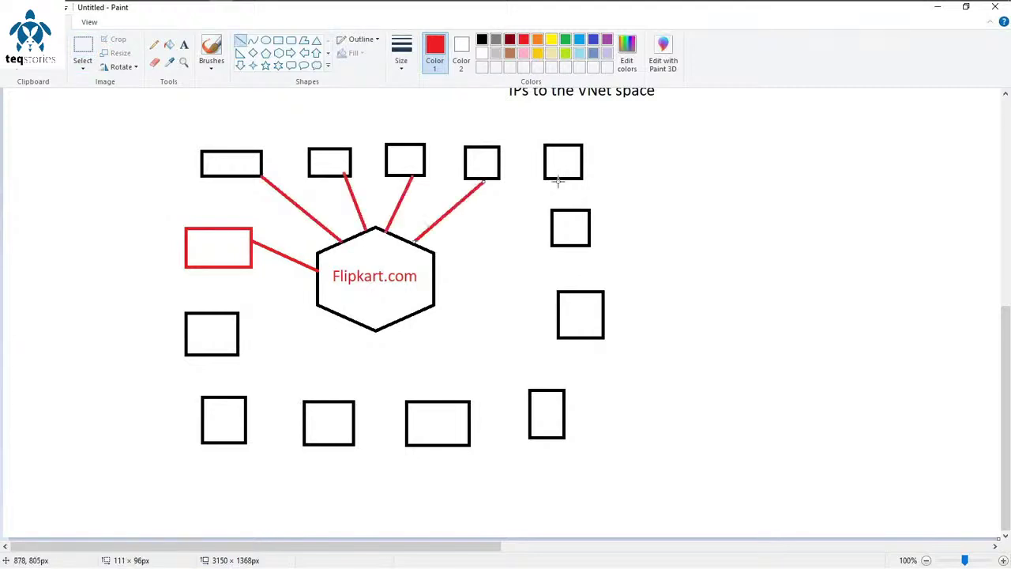
{"action": "left_click_drag", "start_coordinate": [557, 181], "coordinate": [431, 252]}
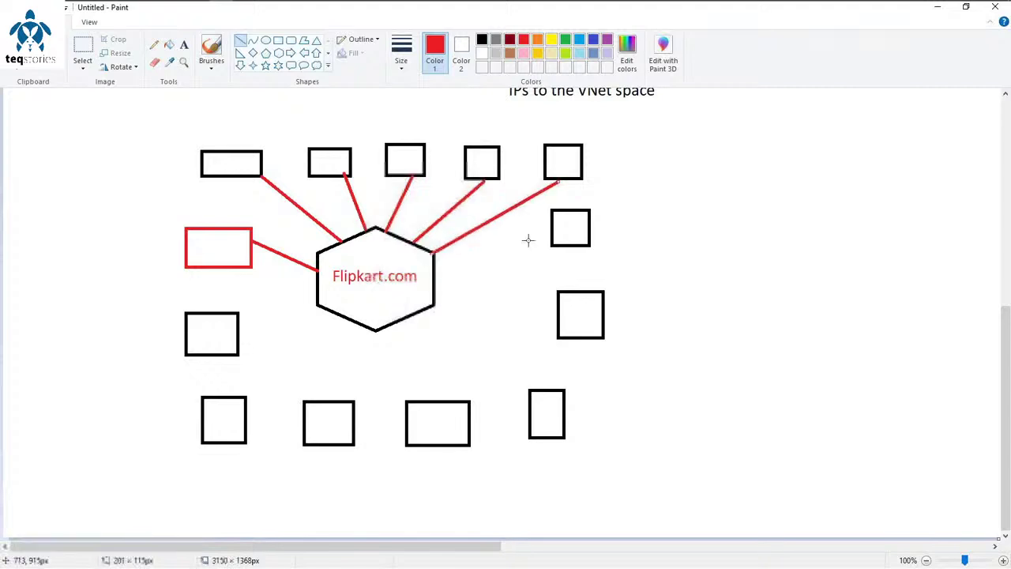
Step: Connect the right-side, bottom and lower-left boxes to the hexagon with red lines
{"action": "left_click_drag", "start_coordinate": [553, 230], "coordinate": [435, 274]}
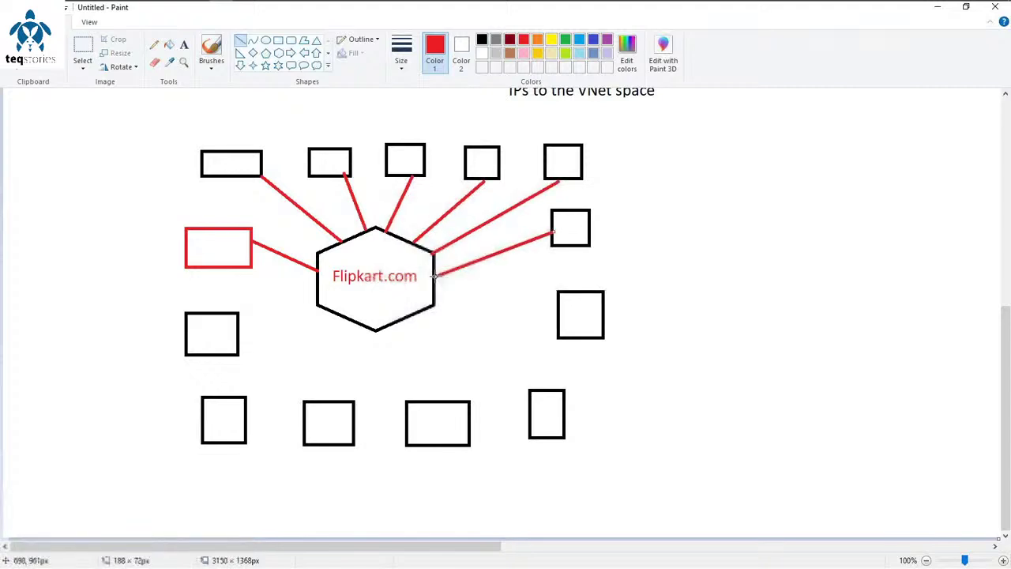
{"action": "left_click_drag", "start_coordinate": [557, 323], "coordinate": [436, 297]}
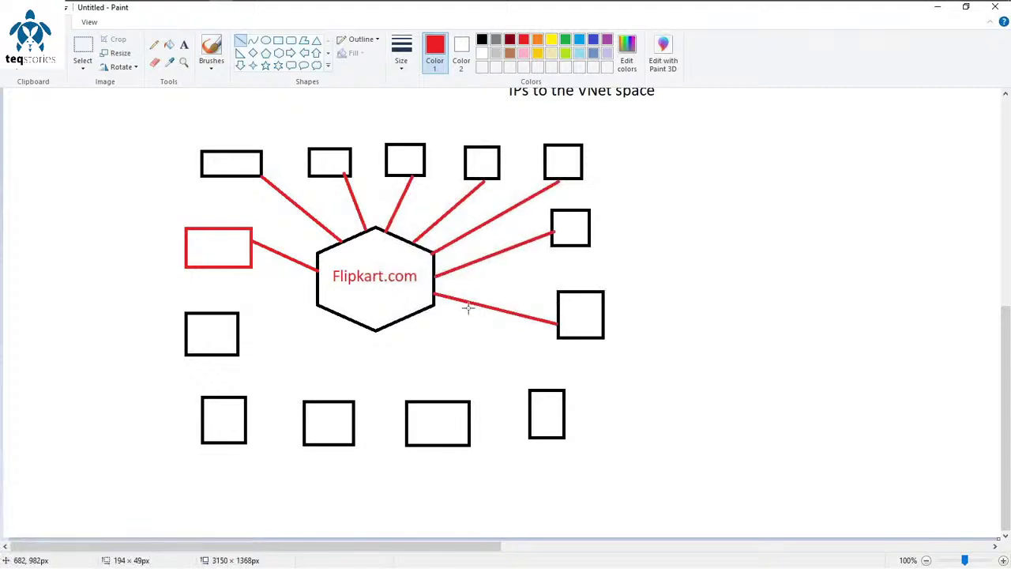
{"action": "left_click_drag", "start_coordinate": [536, 388], "coordinate": [434, 310]}
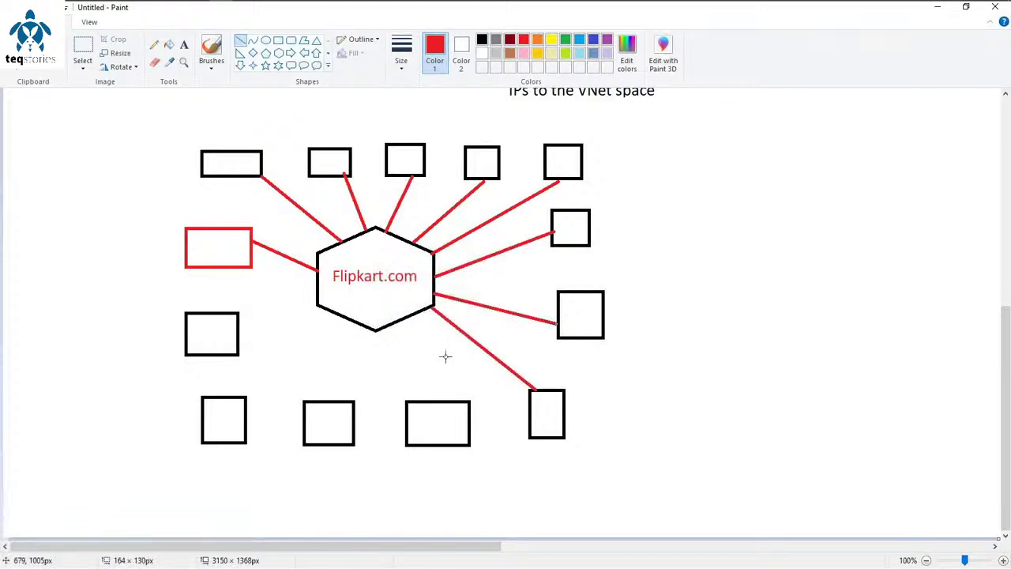
{"action": "left_click_drag", "start_coordinate": [441, 401], "coordinate": [415, 344]}
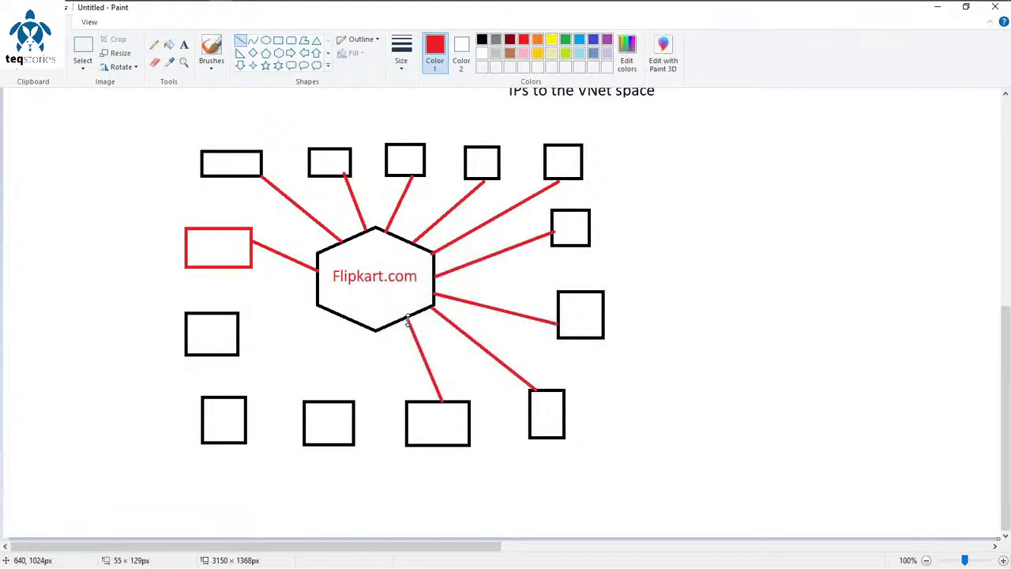
{"action": "left_click_drag", "start_coordinate": [375, 330], "coordinate": [337, 401]}
{"action": "left_click_drag", "start_coordinate": [245, 406], "coordinate": [239, 340]}
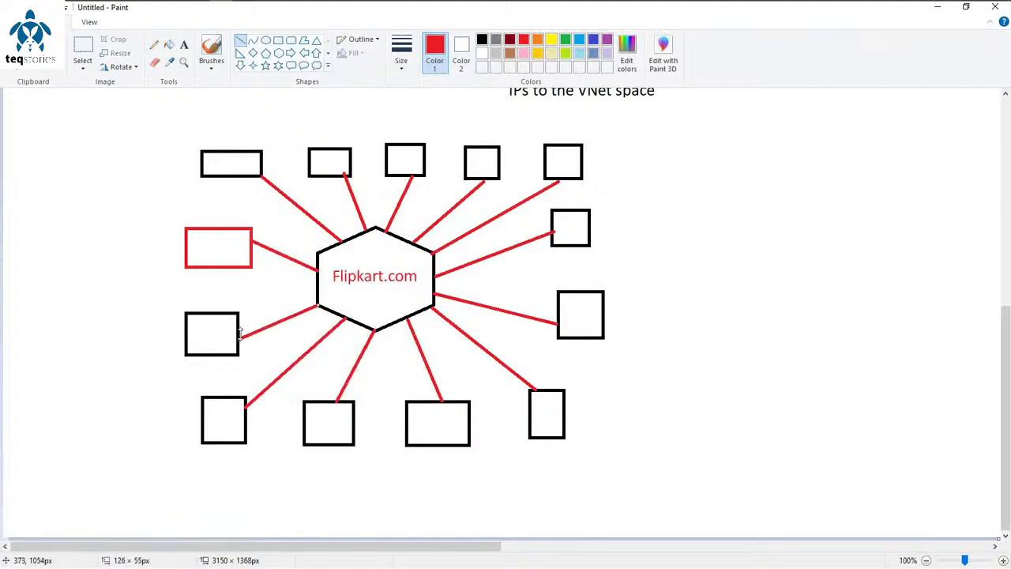
{"action": "left_click", "coordinate": [667, 486]}
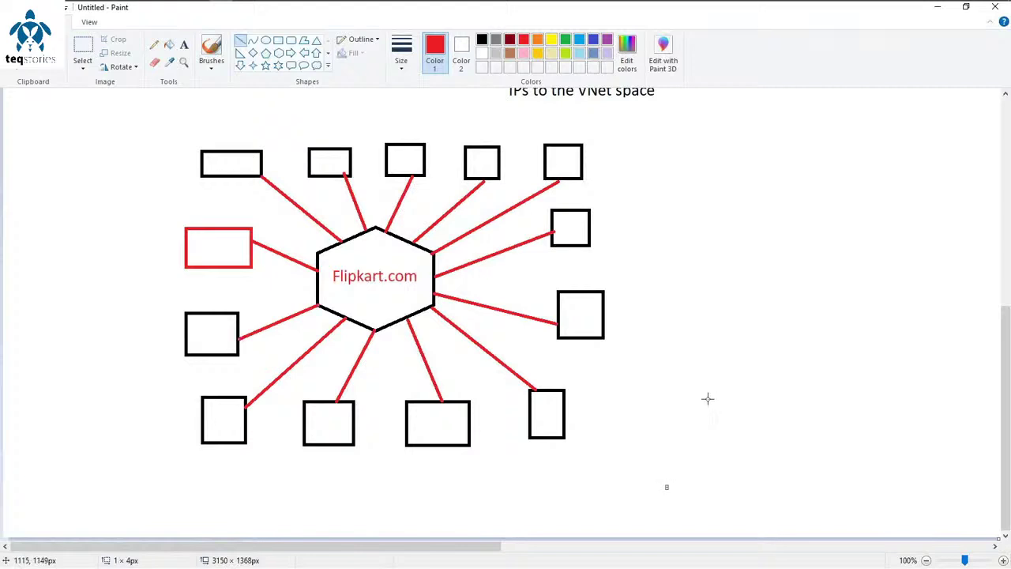
{"action": "key", "text": "ctrl+z"}
{"action": "key", "text": "alt+Tab"}
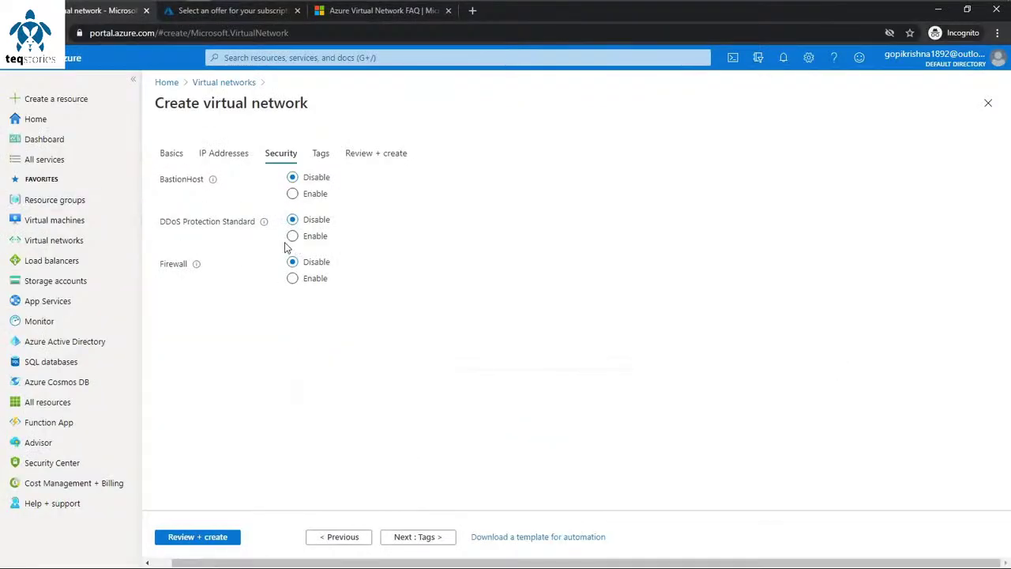
{"action": "key", "text": "alt+Tab"}
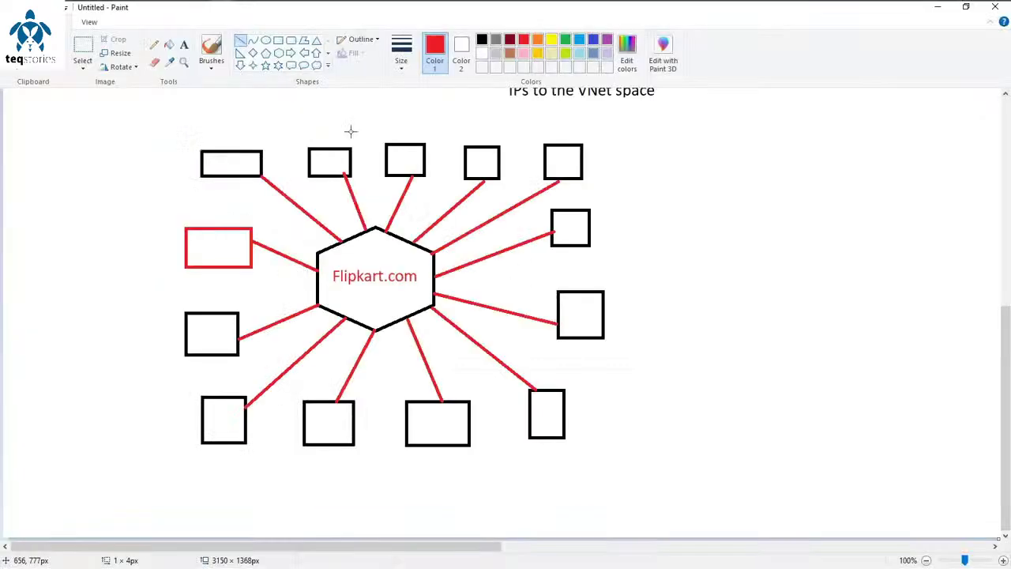
Step: Draw a green rectangle around the Flipkart.com hexagon and centre it
{"action": "left_click", "coordinate": [291, 39]}
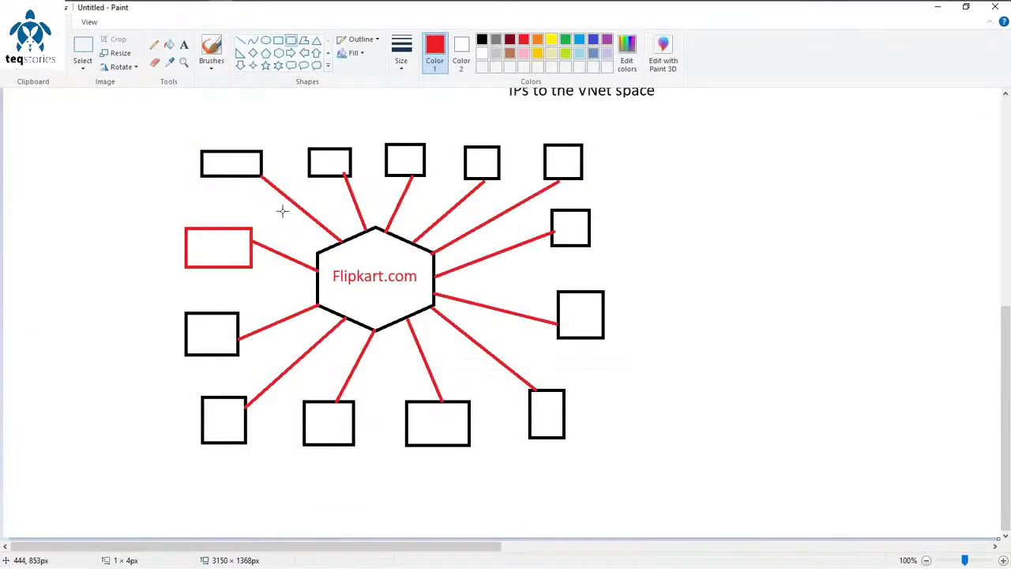
{"action": "left_click", "coordinate": [567, 40]}
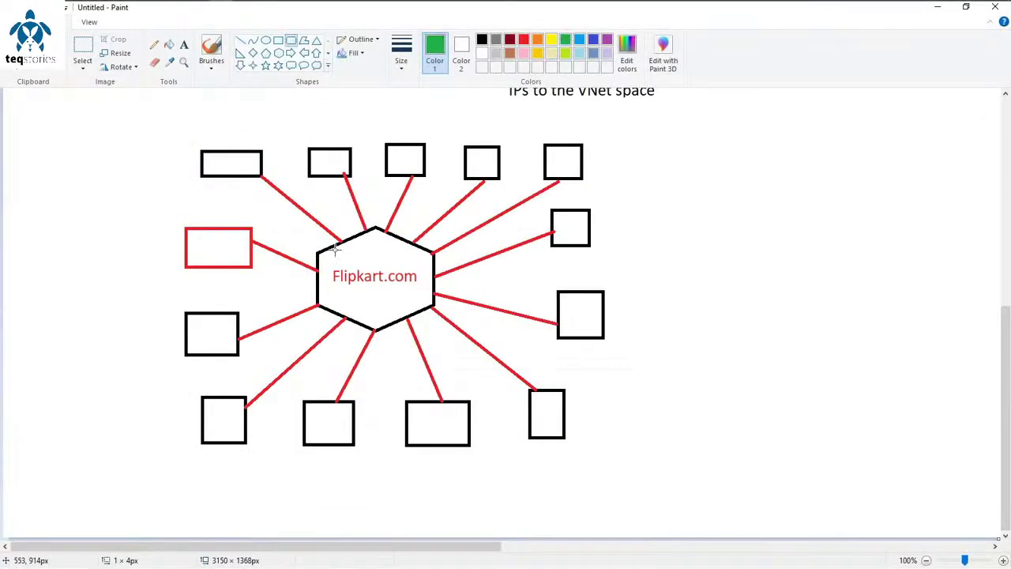
{"action": "left_click_drag", "start_coordinate": [278, 214], "coordinate": [490, 360]}
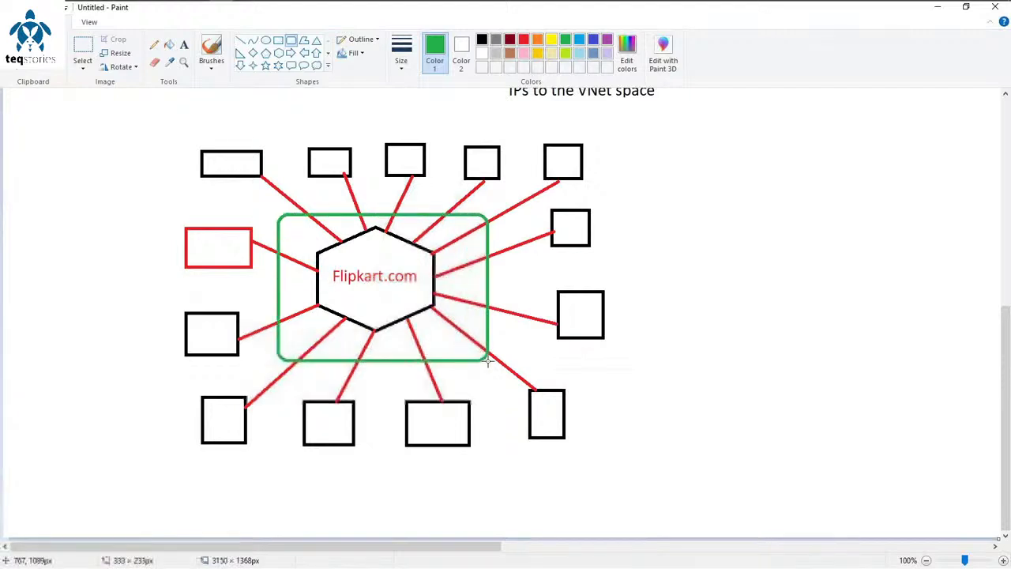
{"action": "left_click_drag", "start_coordinate": [444, 236], "coordinate": [439, 230]}
{"action": "left_click", "coordinate": [752, 327]}
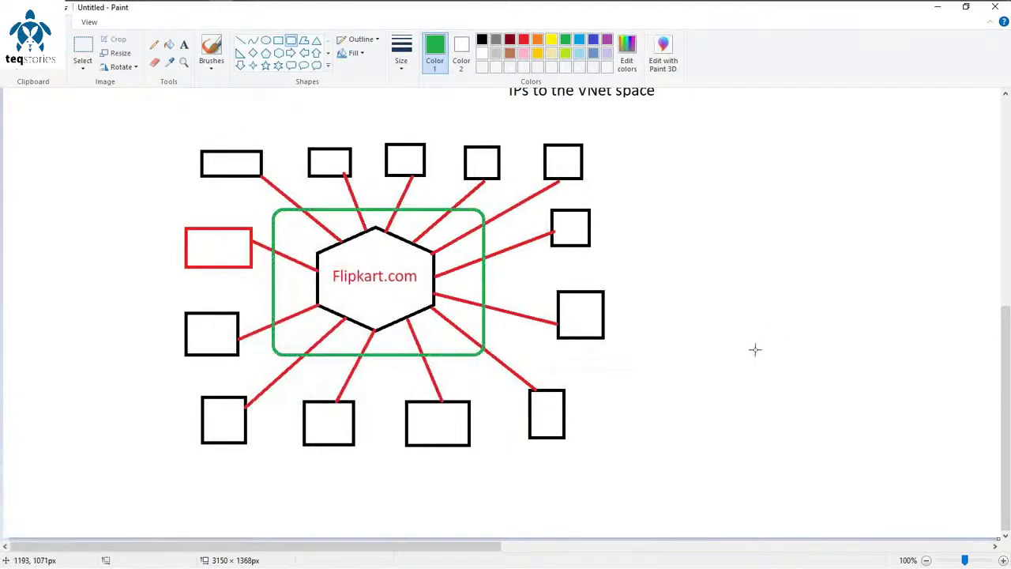
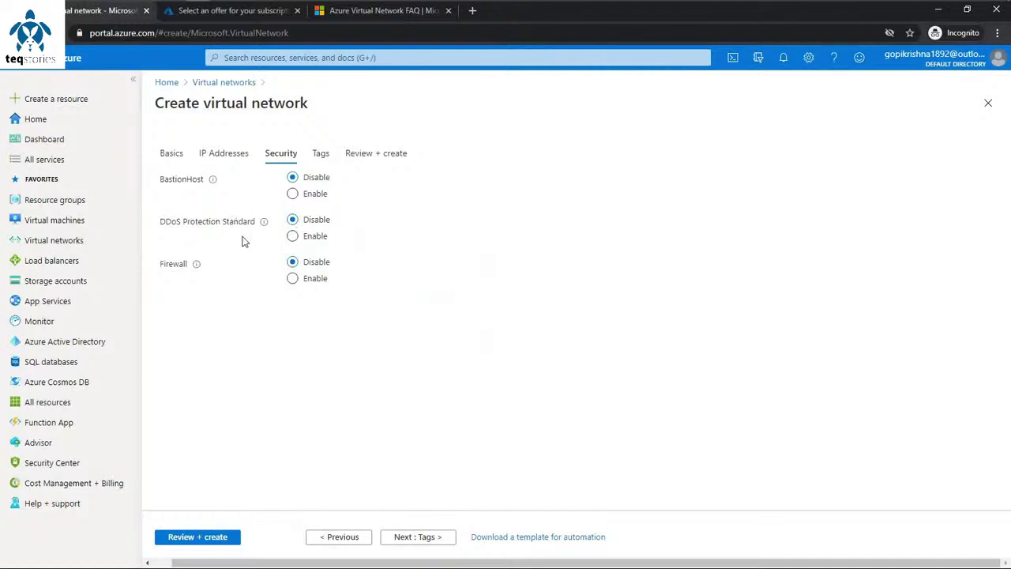
Step: Toggle DDoS Protection Standard to Enable and back to Disable, then bring up the Paint diagram
{"action": "left_click", "coordinate": [293, 235]}
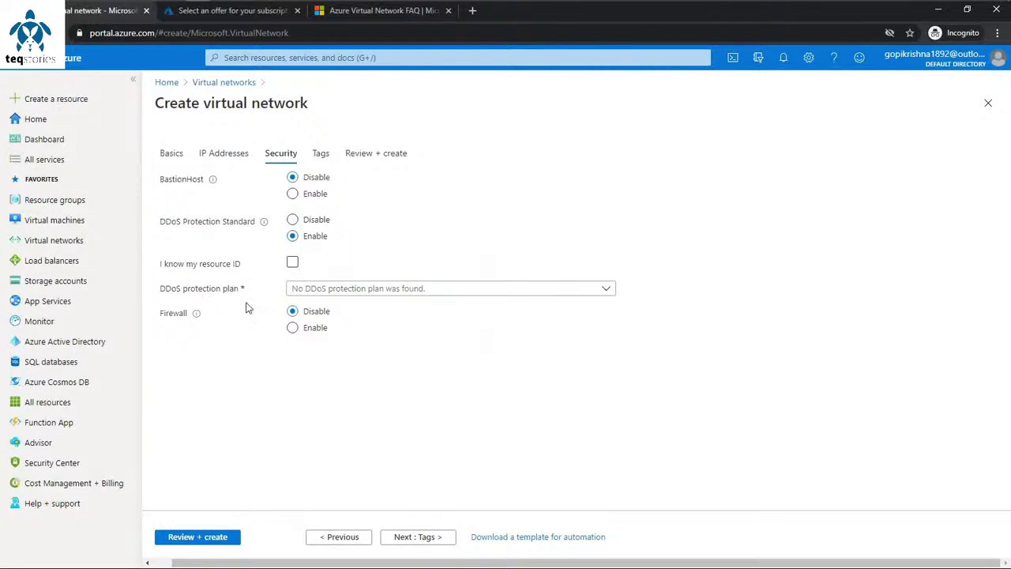
{"action": "left_click", "coordinate": [306, 223]}
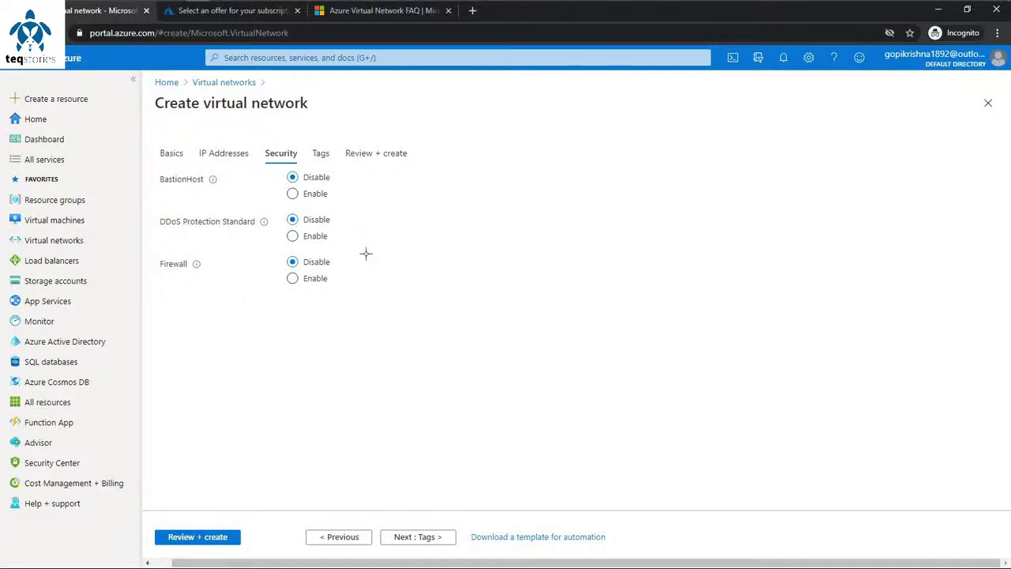
{"action": "key", "text": "alt+Tab"}
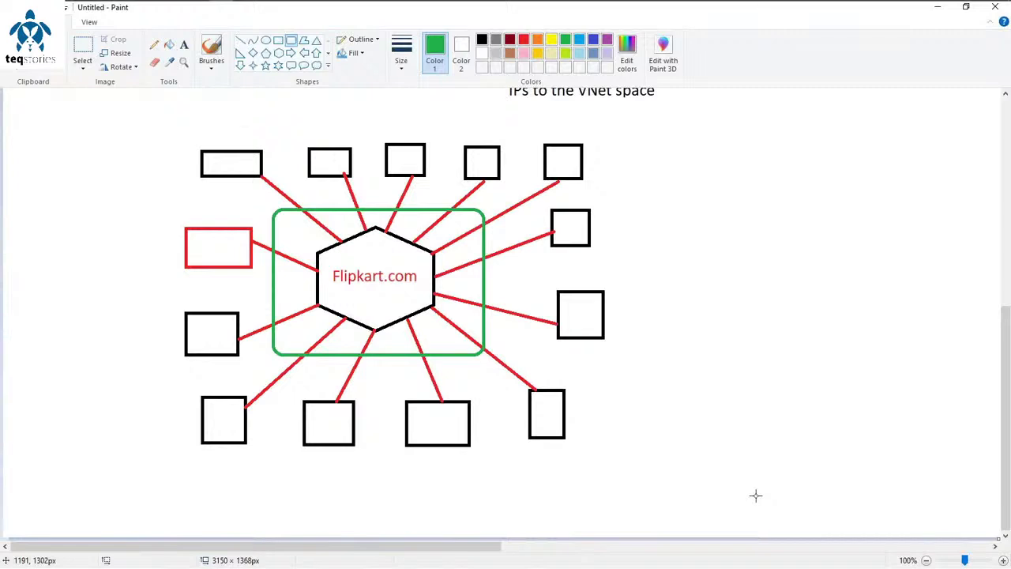
Step: Return from Paint to the Create virtual network Security tab in the browser
{"action": "key", "text": "alt+Tab"}
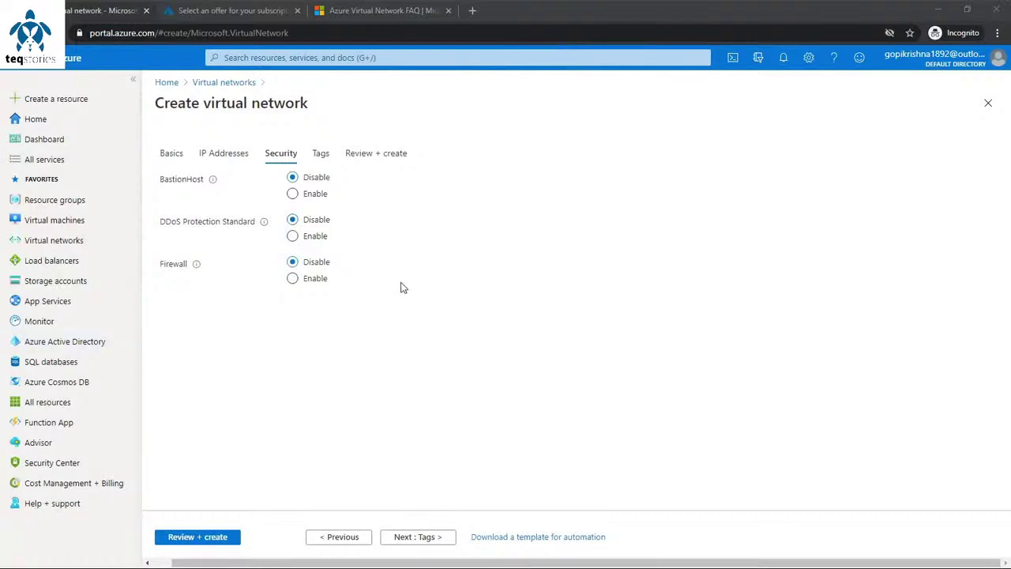
Step: Enable Firewall on the Security tab, then switch to the Paint diagram
{"action": "left_click", "coordinate": [306, 283]}
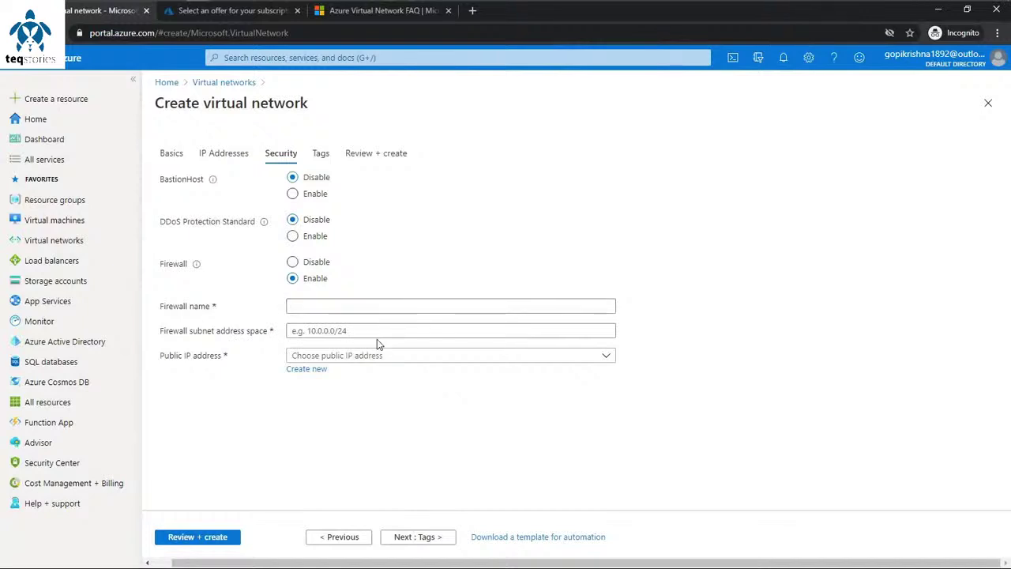
{"action": "key", "text": "alt+Tab"}
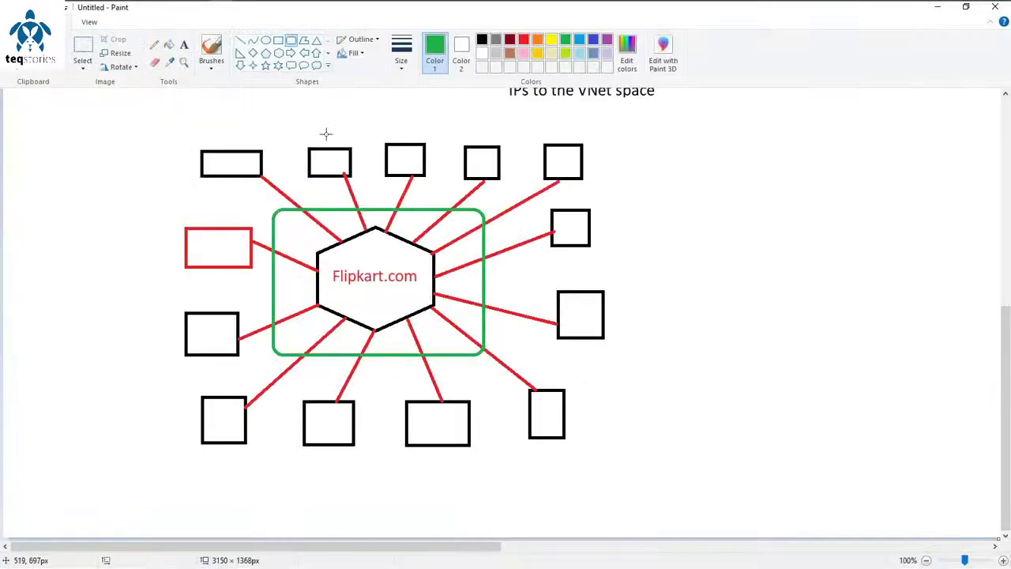
Step: Review the 192.0.0.0/24 subnet diagram, then start on the Firewall subnet address space field
{"action": "scroll", "coordinate": [392, 302], "scroll_direction": "up", "scroll_amount": 5}
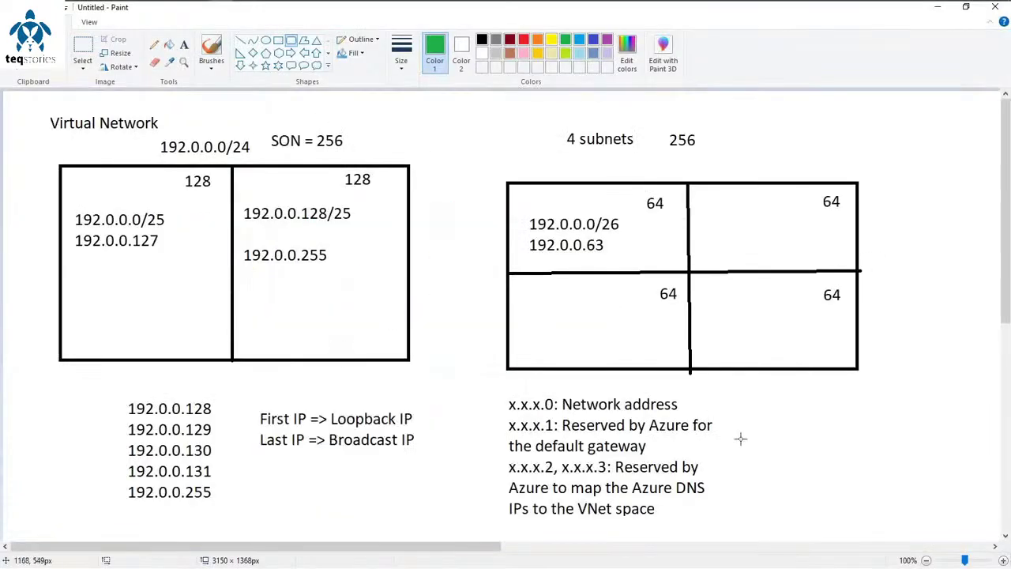
{"action": "key", "text": "alt+Tab"}
{"action": "scroll", "coordinate": [350, 334], "scroll_direction": "down", "scroll_amount": 10}
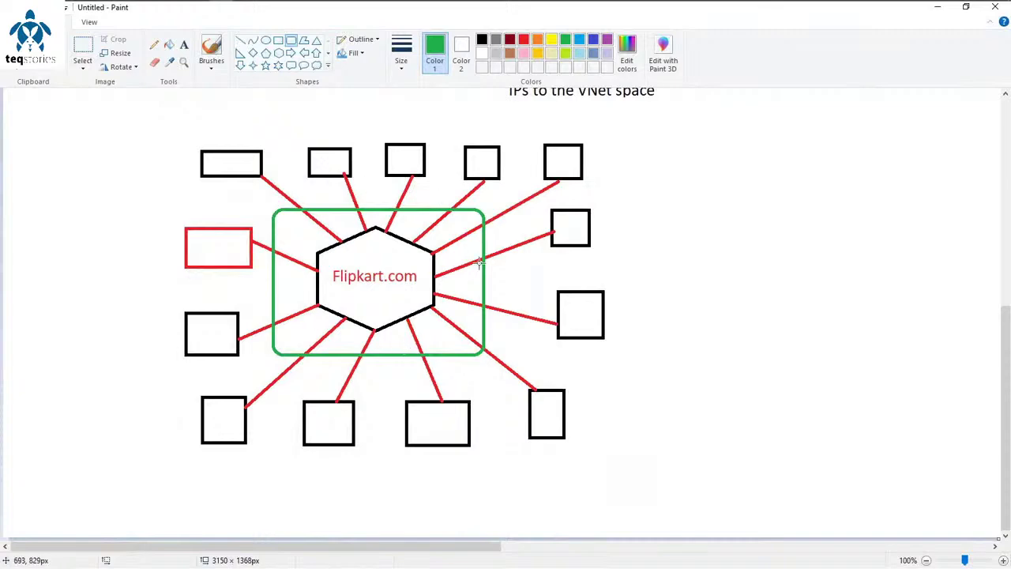
{"action": "scroll", "coordinate": [423, 338], "scroll_direction": "up", "scroll_amount": 6}
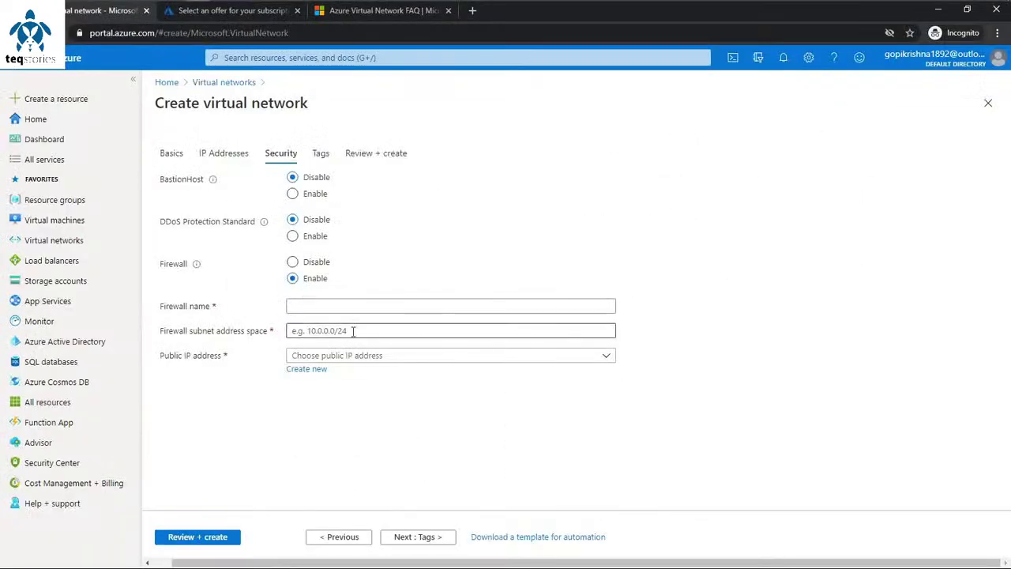
{"action": "left_click", "coordinate": [353, 331]}
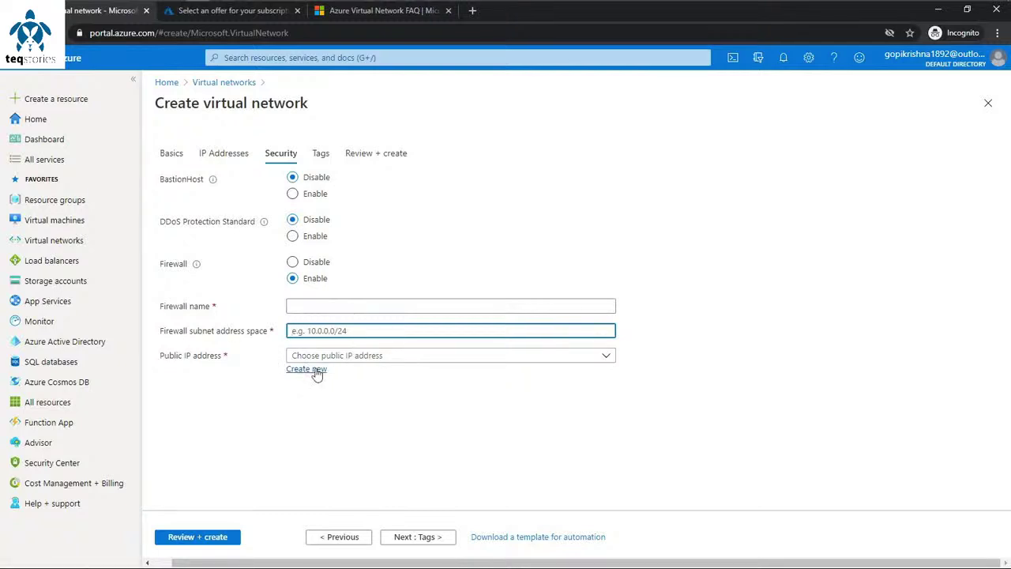
Step: Begin creating a new public IP address for the Firewall
{"action": "left_click", "coordinate": [314, 370]}
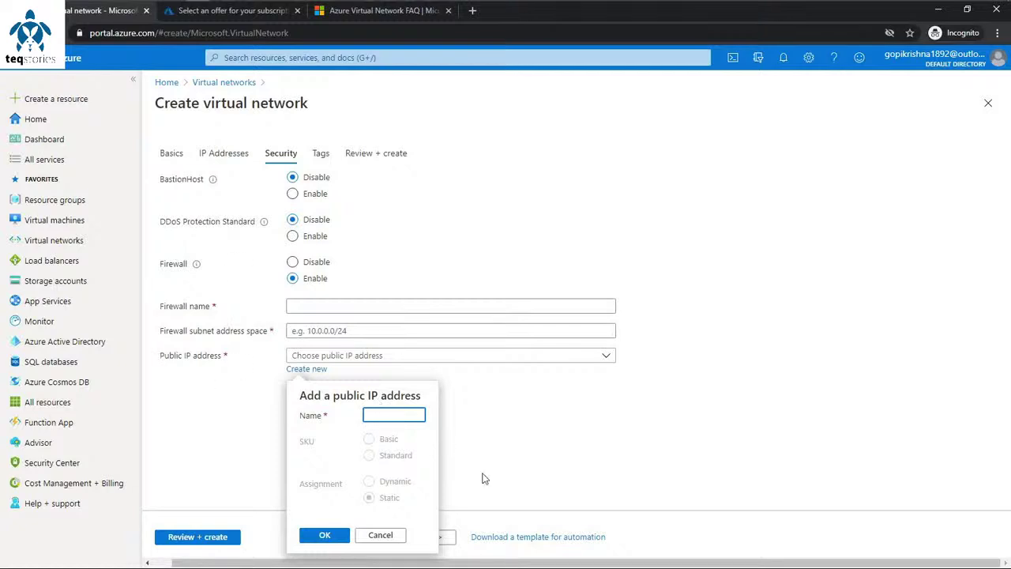
Step: Dismiss the public IP popup and set Firewall back to Disable
{"action": "left_click", "coordinate": [275, 381]}
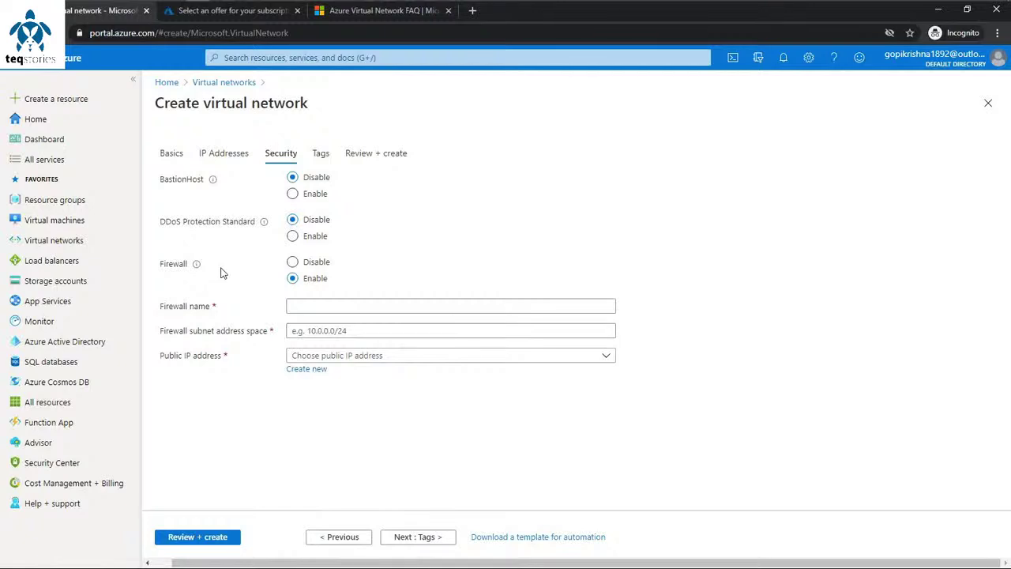
{"action": "left_click", "coordinate": [294, 263]}
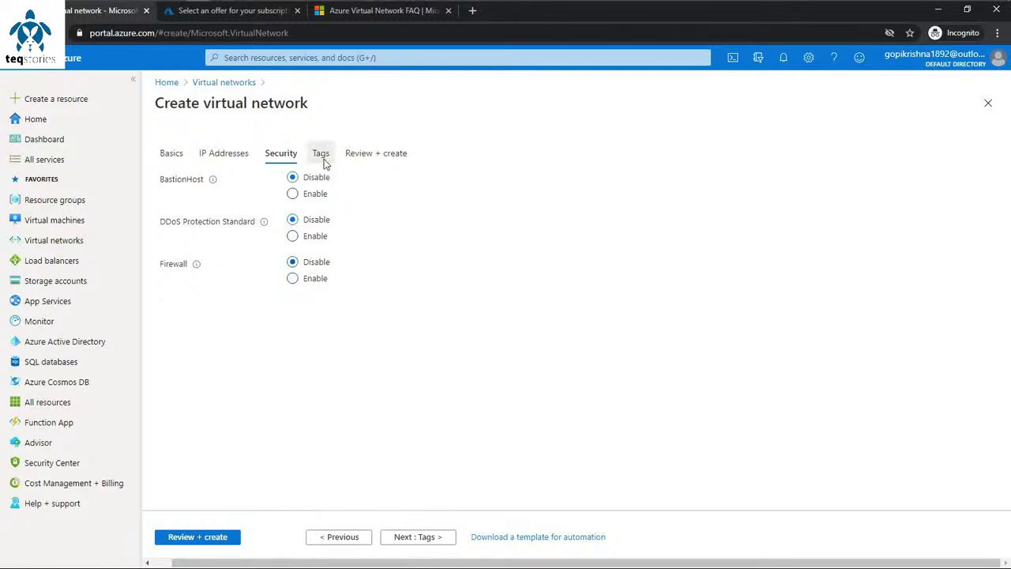
Step: Add the tag Name with value myvent9am and run Review + create validation
{"action": "left_click", "coordinate": [322, 158]}
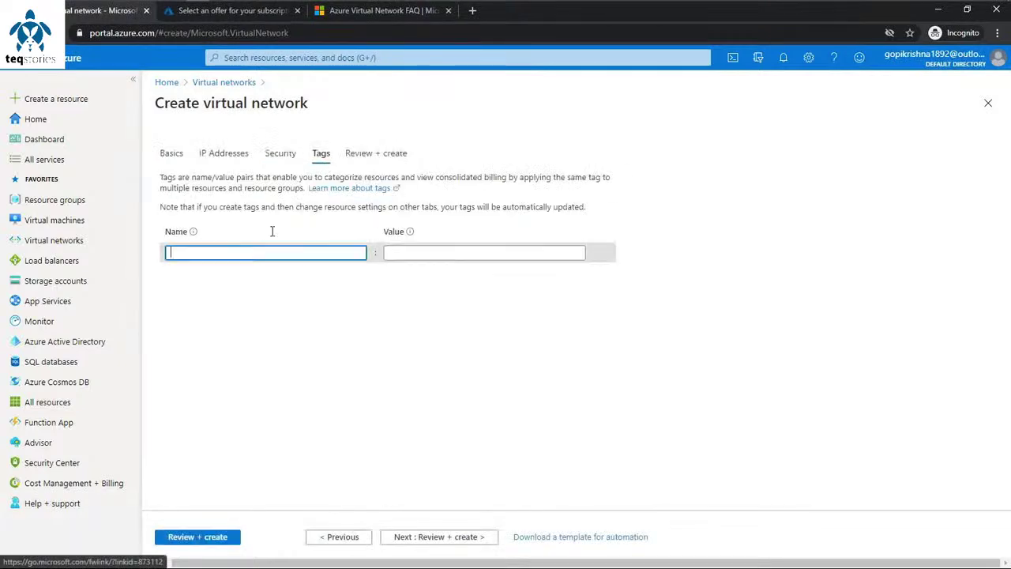
{"action": "type", "text": "NAme"}
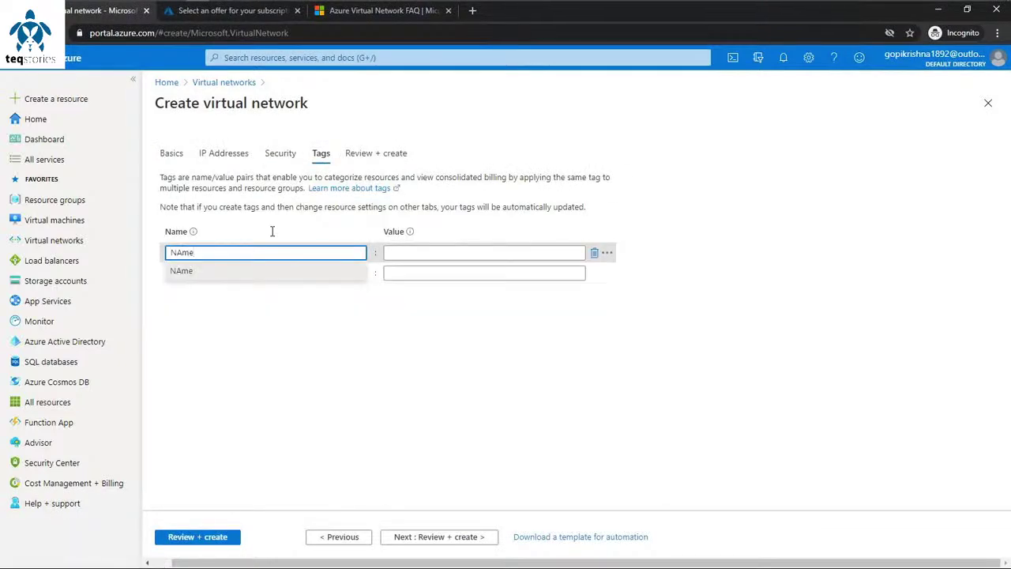
{"action": "key", "text": "BackSpace"}
{"action": "type", "text": "a"}
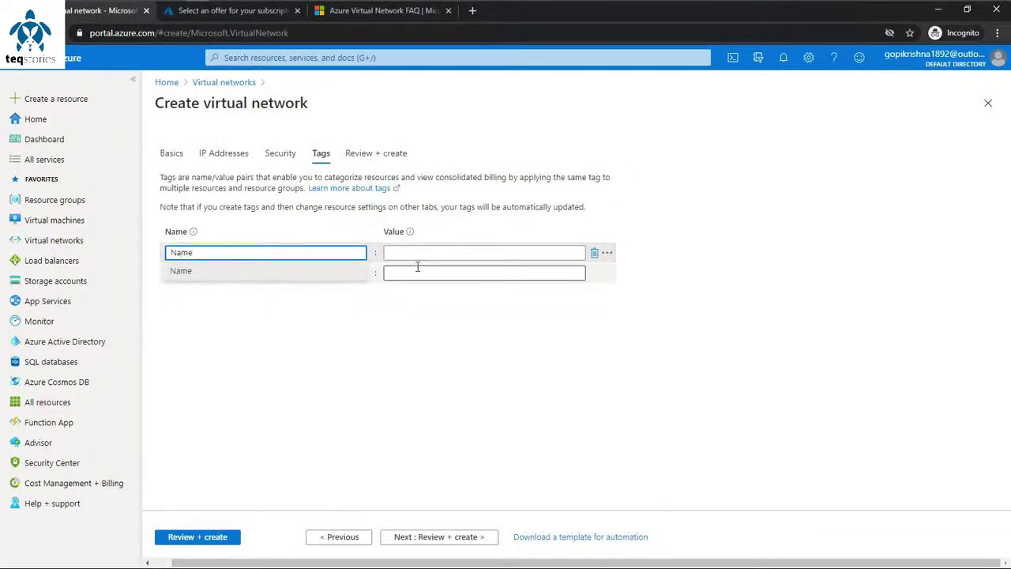
{"action": "left_click", "coordinate": [408, 253]}
{"action": "type", "text": "m"}
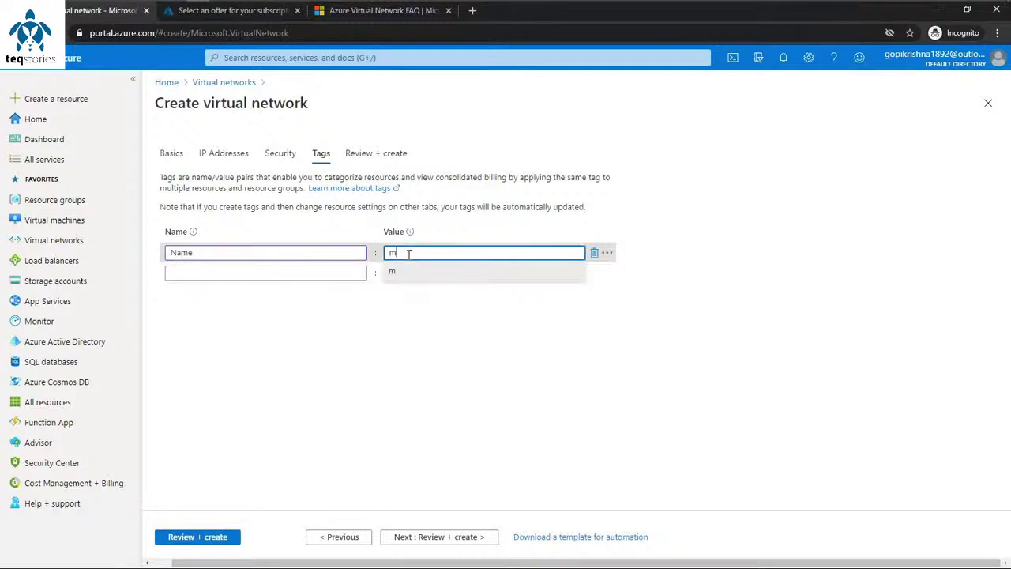
{"action": "type", "text": "yvent9am"}
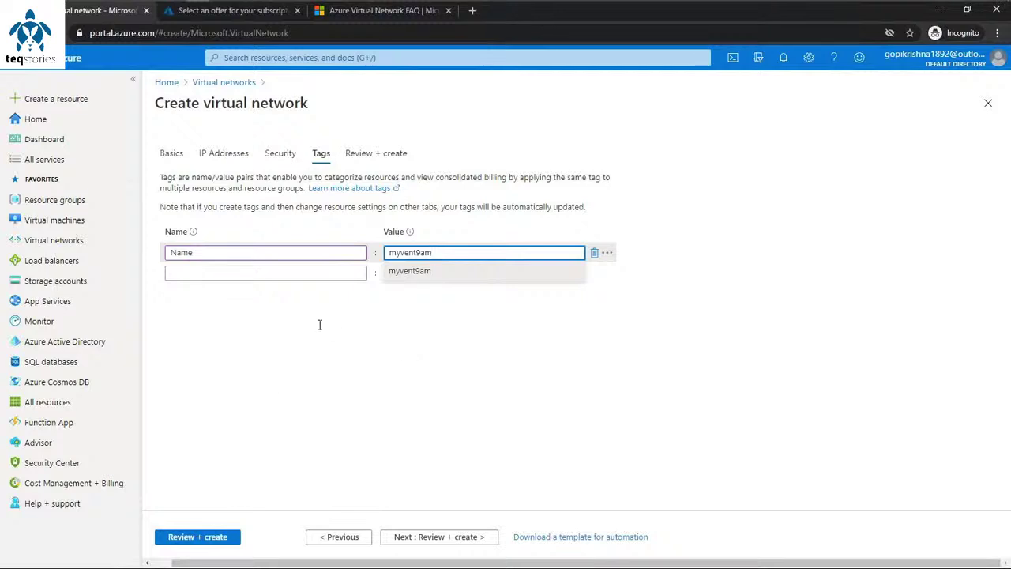
{"action": "left_click", "coordinate": [361, 153]}
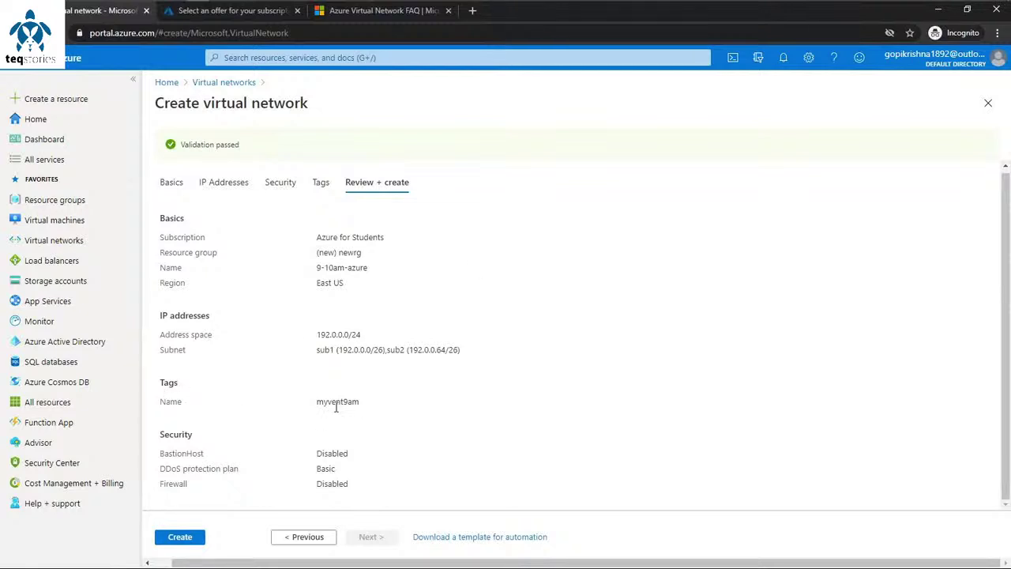
Step: Fix a typo in the myvent9am tag value and rerun validation
{"action": "left_click", "coordinate": [321, 183]}
{"action": "left_click", "coordinate": [409, 253]}
{"action": "key", "text": "BackSpace"}
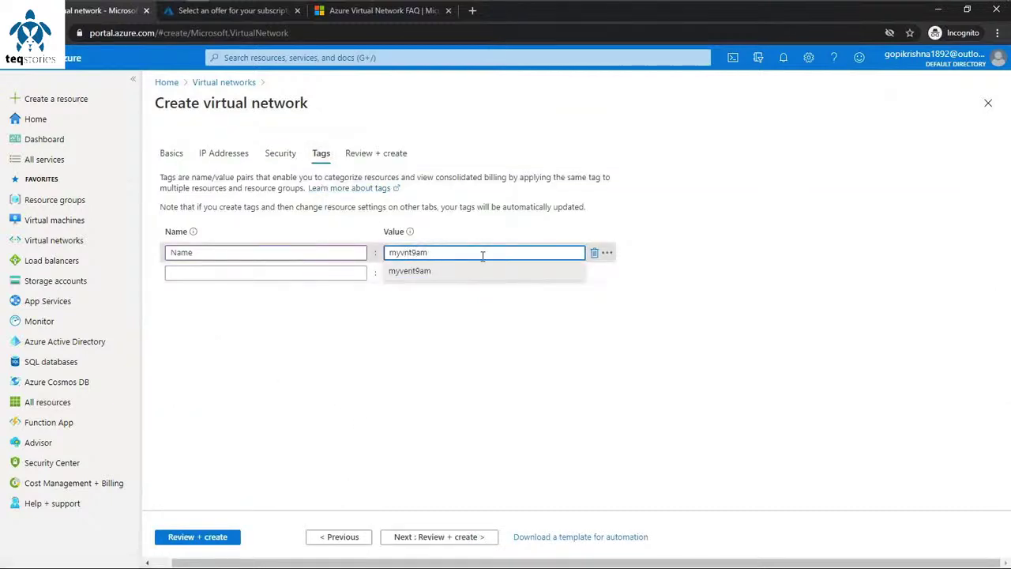
{"action": "type", "text": "e"}
{"action": "left_click", "coordinate": [402, 357]}
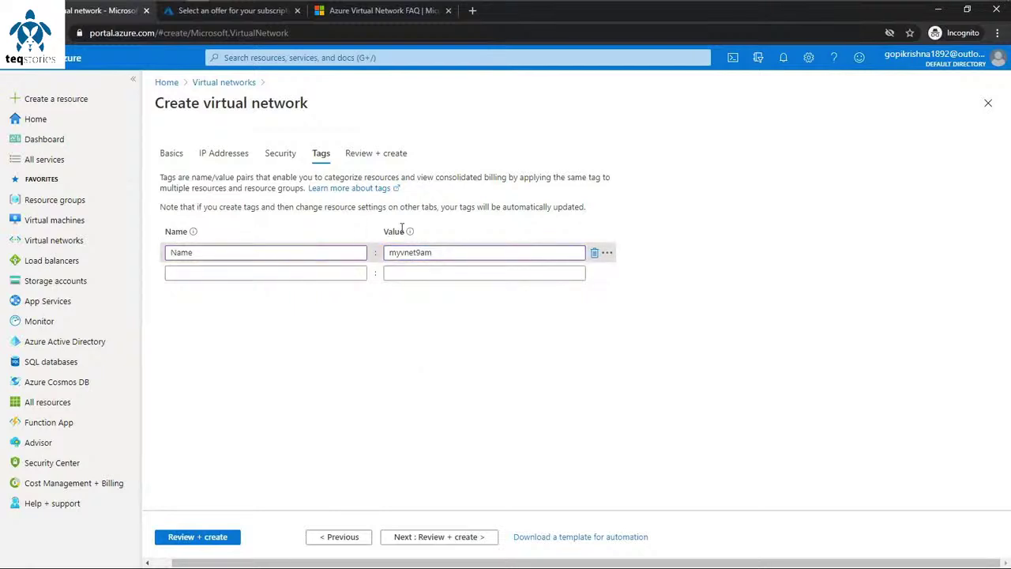
{"action": "left_click", "coordinate": [365, 150]}
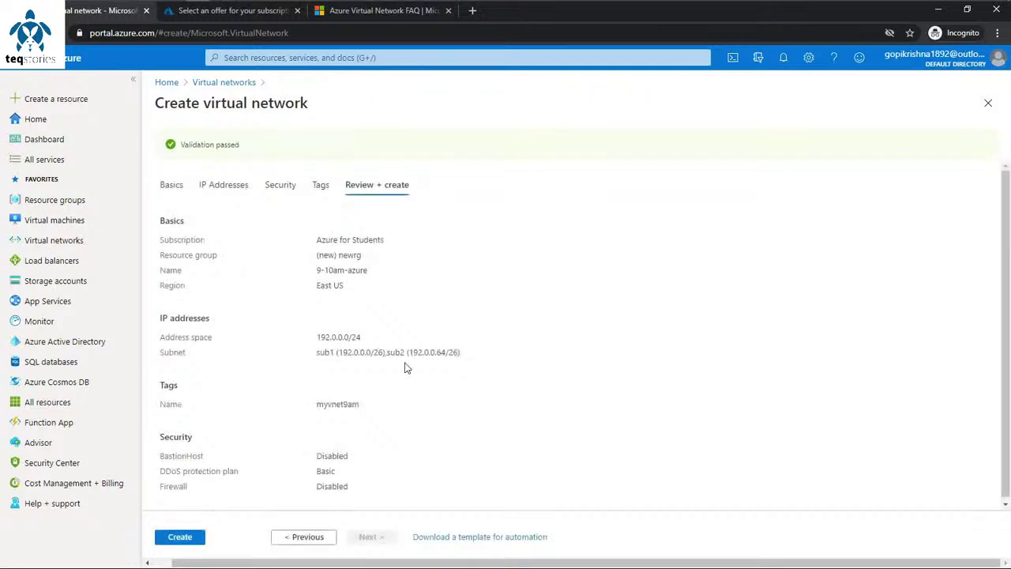
Step: Check the Basic DDoS protection plan in the summary, revalidate, and create 9-10am-azure
{"action": "scroll", "coordinate": [406, 368], "scroll_direction": "down", "scroll_amount": 2}
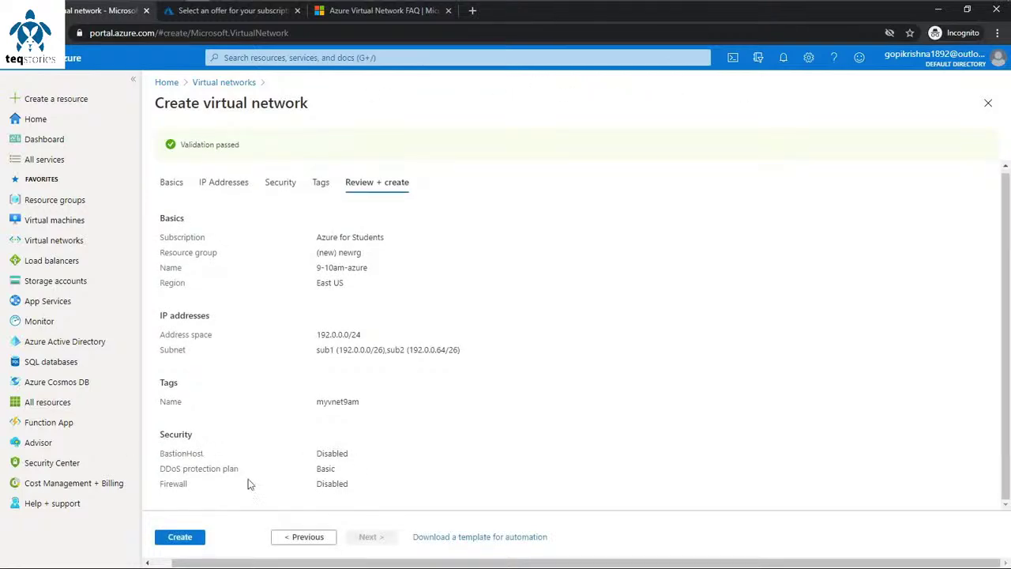
{"action": "double_click", "coordinate": [338, 469]}
{"action": "left_click_drag", "start_coordinate": [243, 472], "coordinate": [162, 472]}
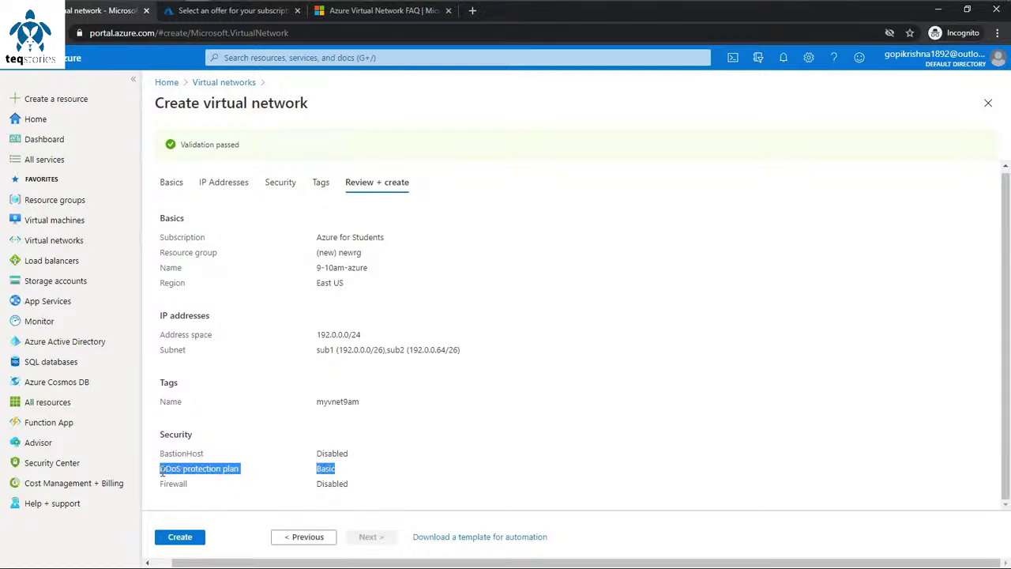
{"action": "left_click", "coordinate": [283, 183]}
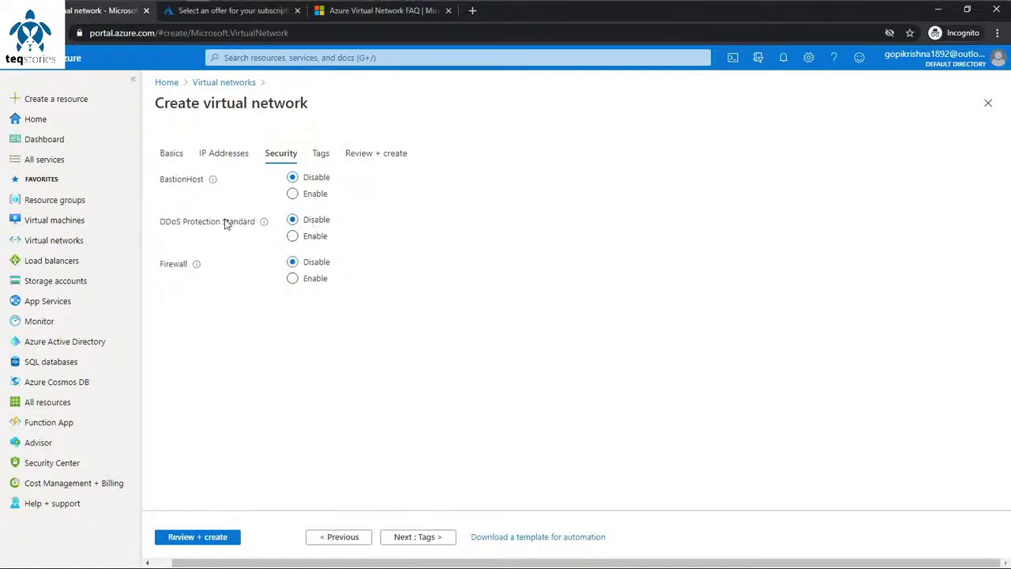
{"action": "left_click", "coordinate": [390, 153]}
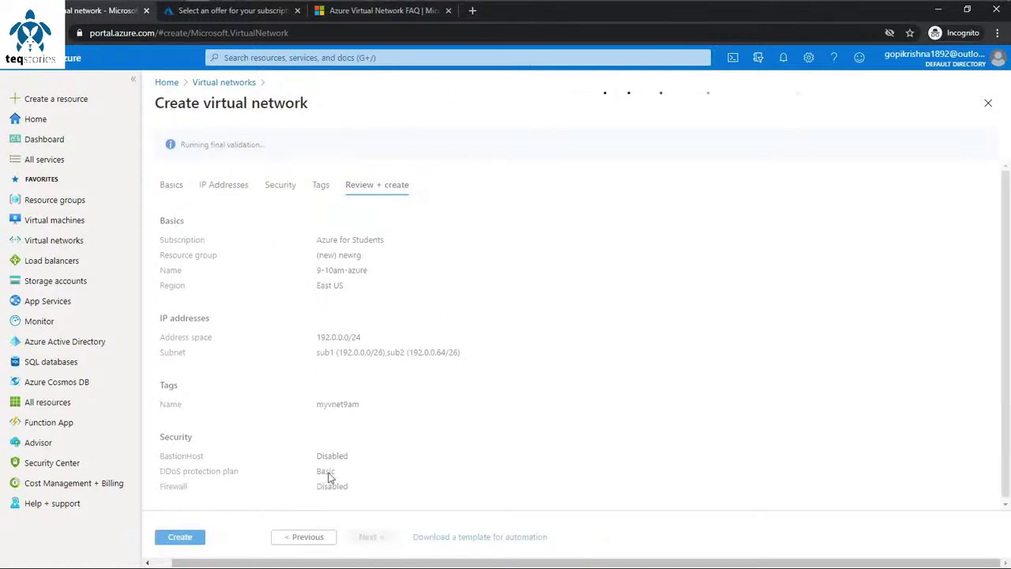
{"action": "scroll", "coordinate": [319, 472], "scroll_direction": "down", "scroll_amount": 1}
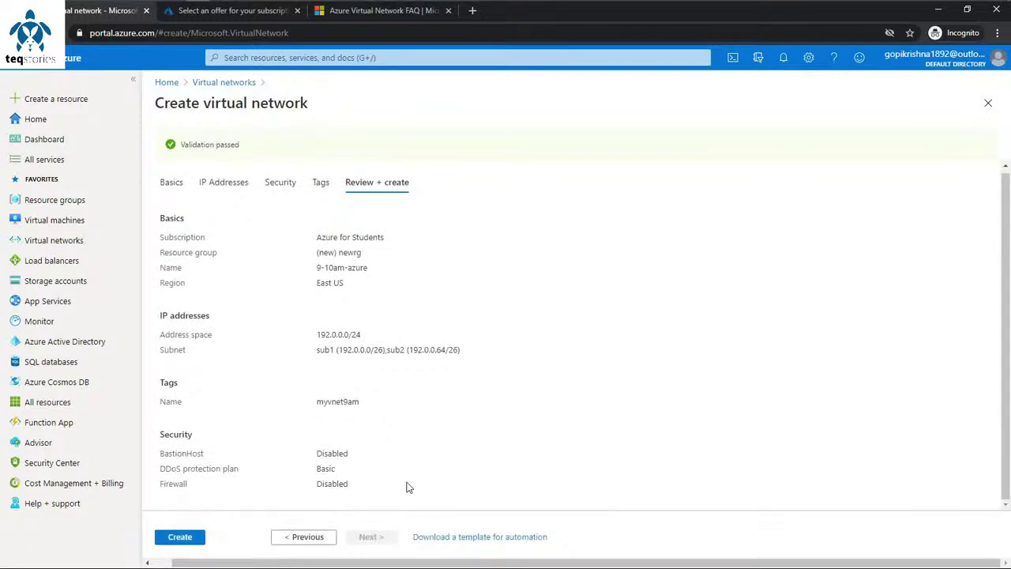
{"action": "left_click", "coordinate": [180, 537]}
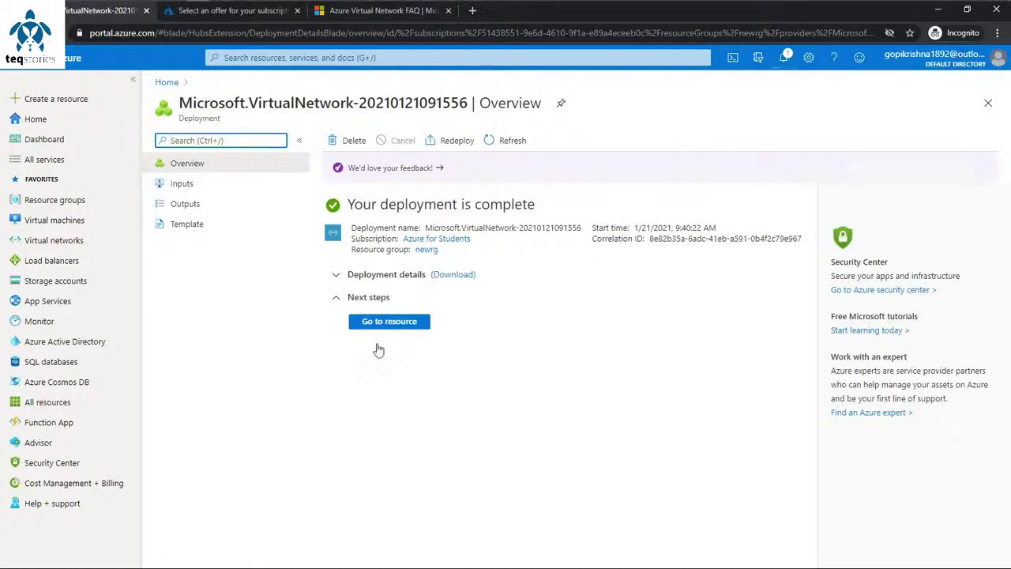
Step: Open the deployed 9-10am-azure network, then list all virtual networks
{"action": "left_click", "coordinate": [389, 323]}
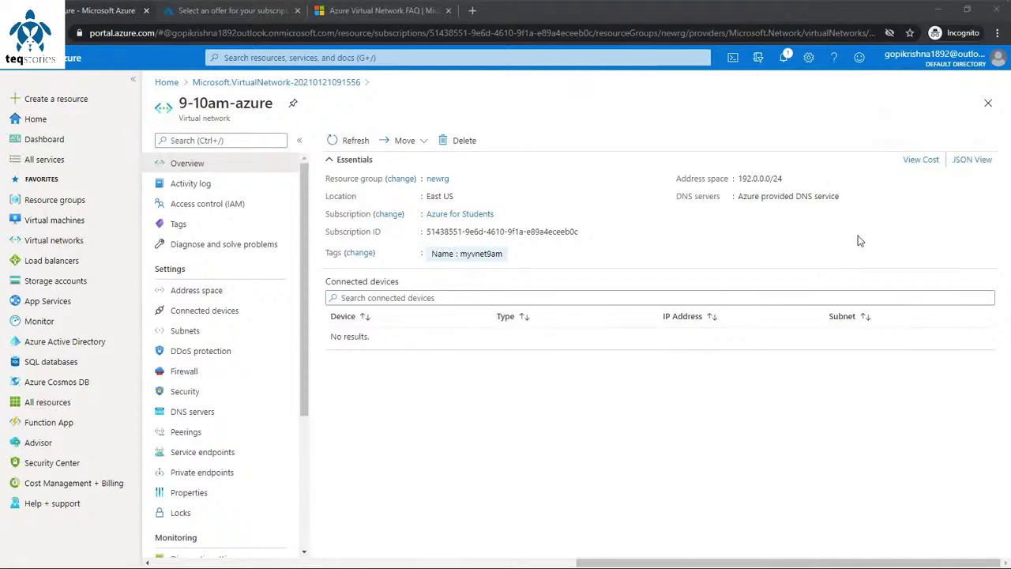
{"action": "left_click", "coordinate": [60, 244]}
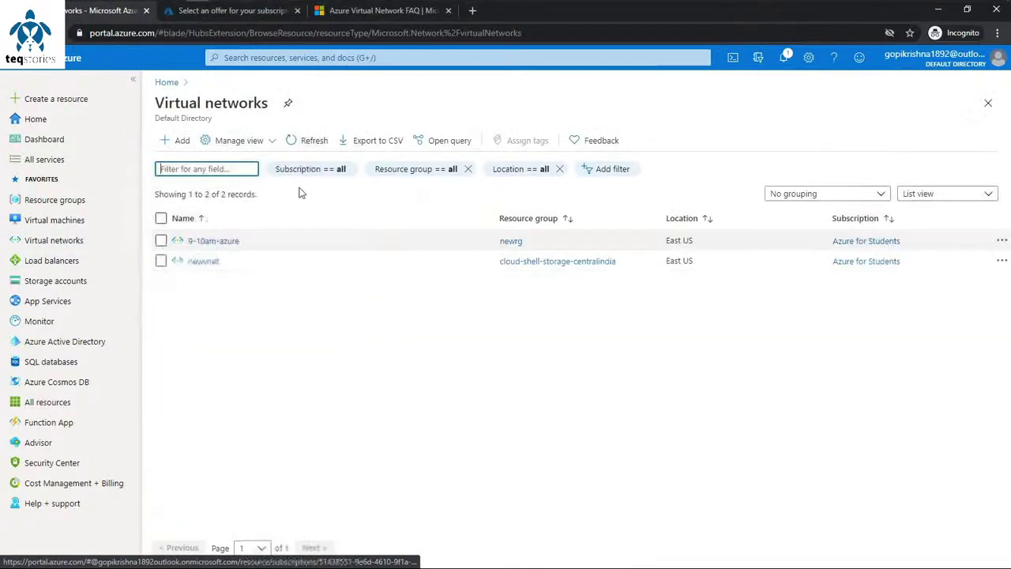
Step: Start another virtual network and reach its IP Addresses settings showing 10.1.0.0/16
{"action": "left_click", "coordinate": [193, 147]}
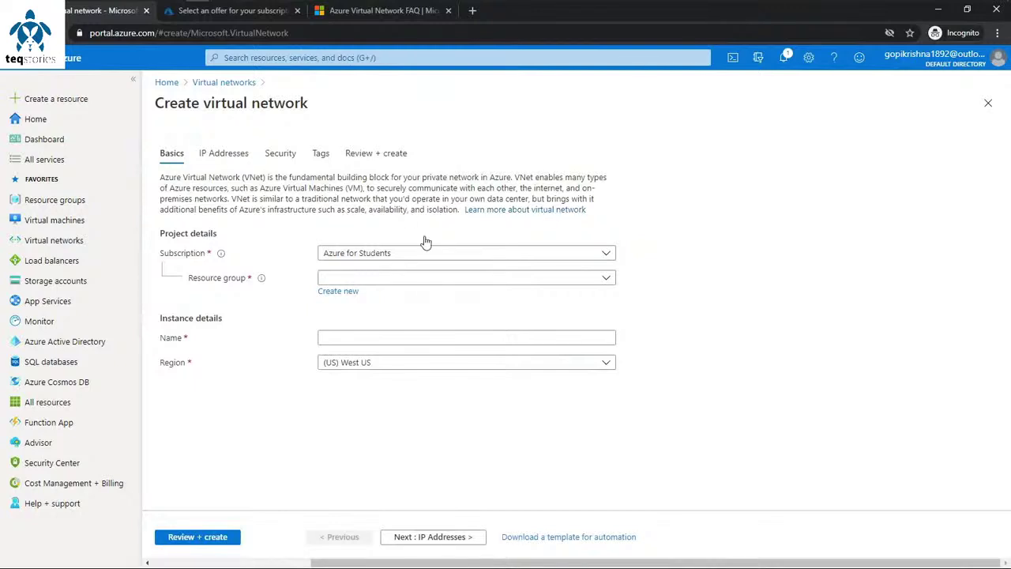
{"action": "left_click", "coordinate": [233, 160]}
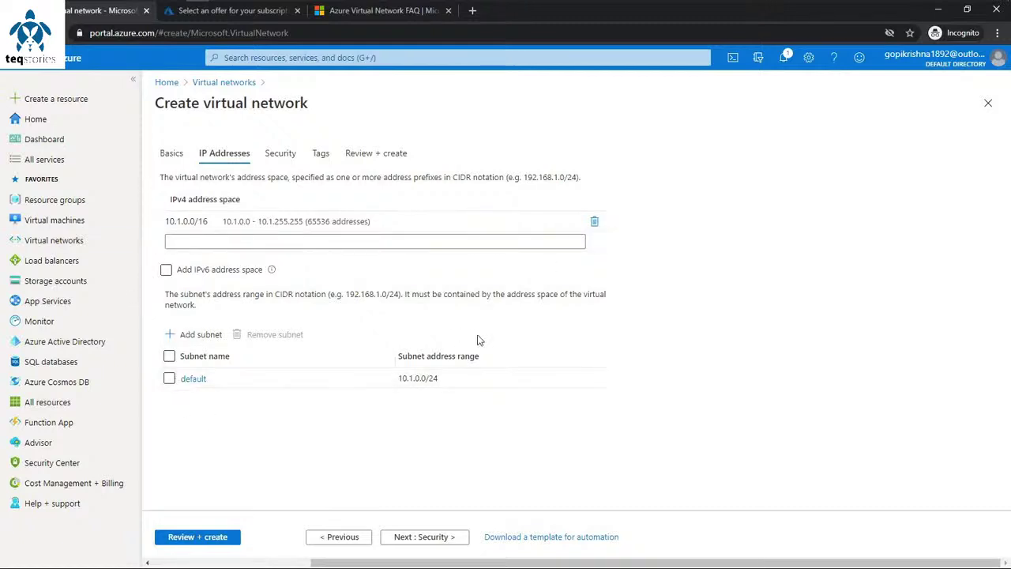
Step: Add 192.0.0.0/24 as a second IPv4 address space and note the overlap warning with 9-10am-azure
{"action": "left_click", "coordinate": [182, 236]}
{"action": "type", "text": "192.0"}
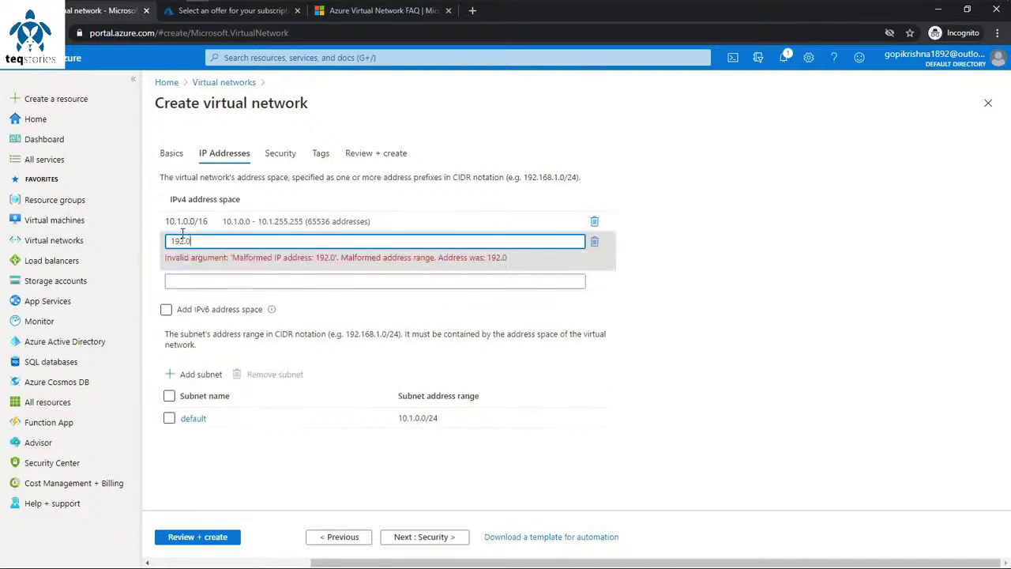
{"action": "type", "text": ".0.0/24"}
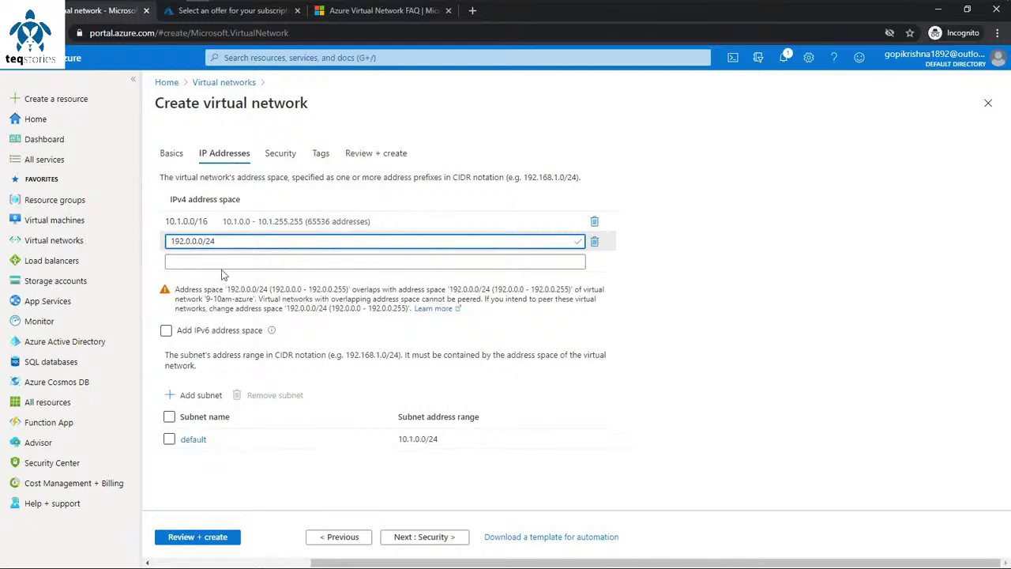
{"action": "left_click_drag", "start_coordinate": [220, 241], "coordinate": [170, 241]}
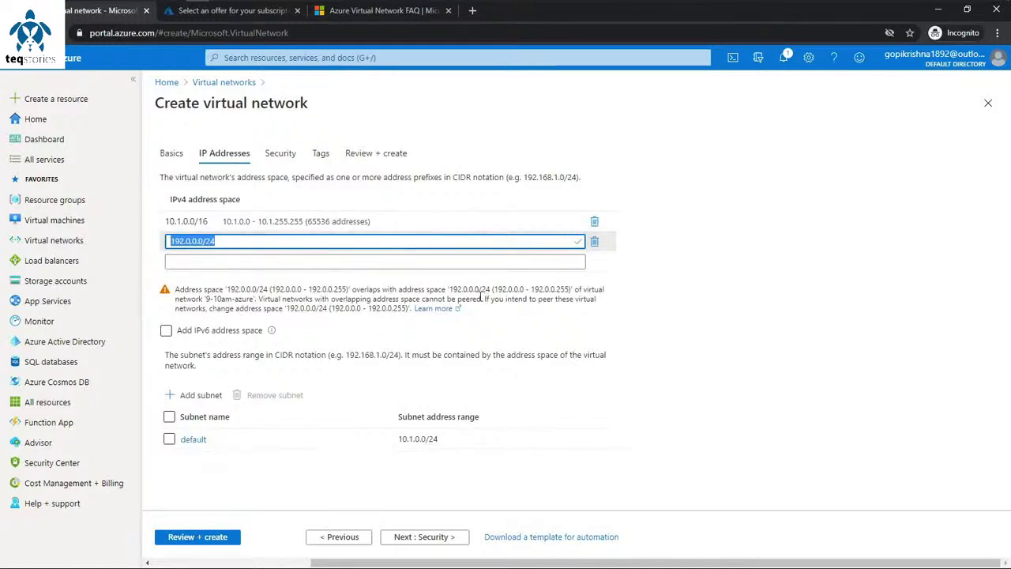
{"action": "left_click_drag", "start_coordinate": [481, 299], "coordinate": [409, 301]}
{"action": "left_click", "coordinate": [475, 320]}
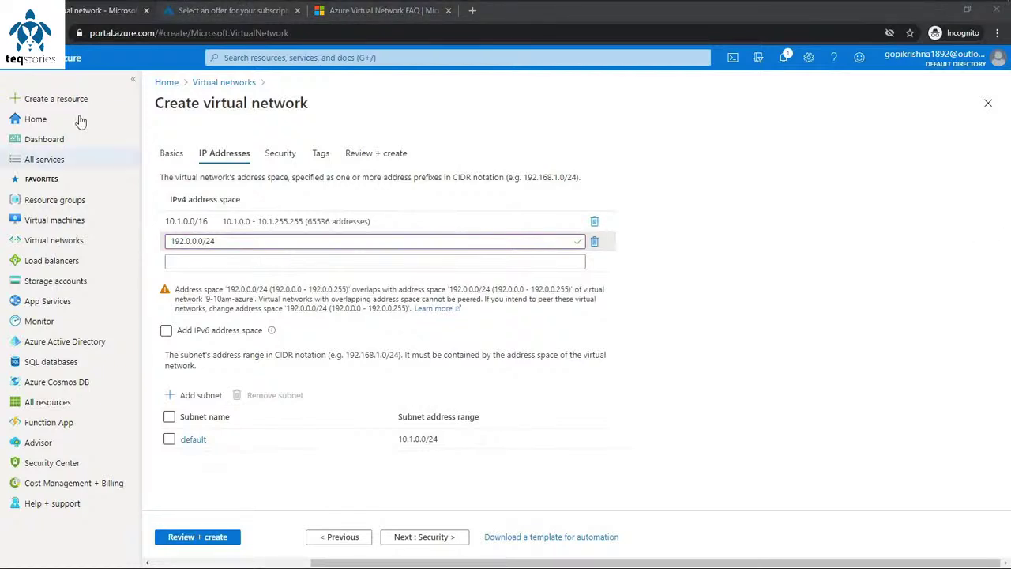
Step: Abandon the new network form, glance at newvnet, and open the 9-10am-azure overview
{"action": "left_click", "coordinate": [67, 241]}
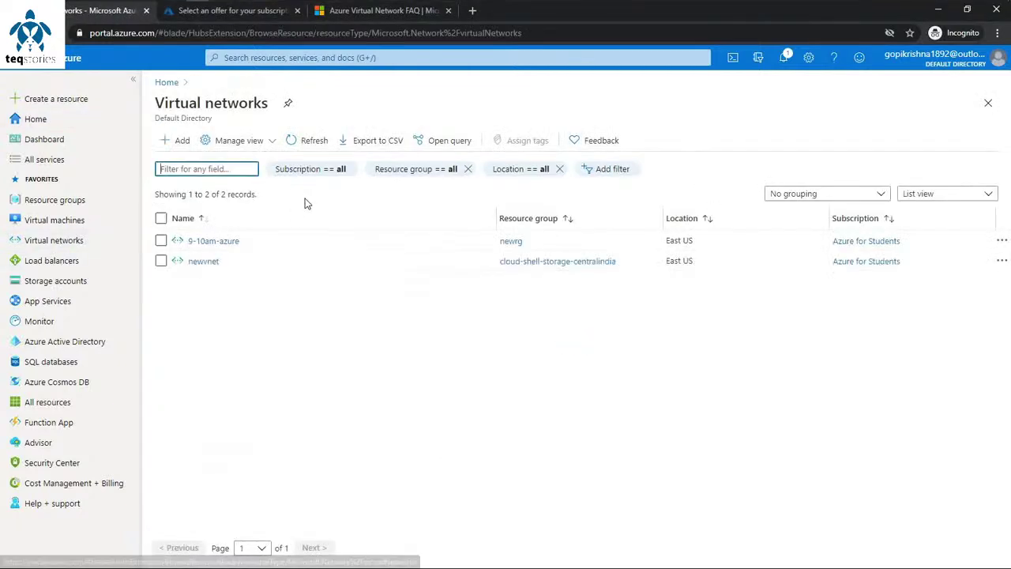
{"action": "left_click", "coordinate": [207, 261]}
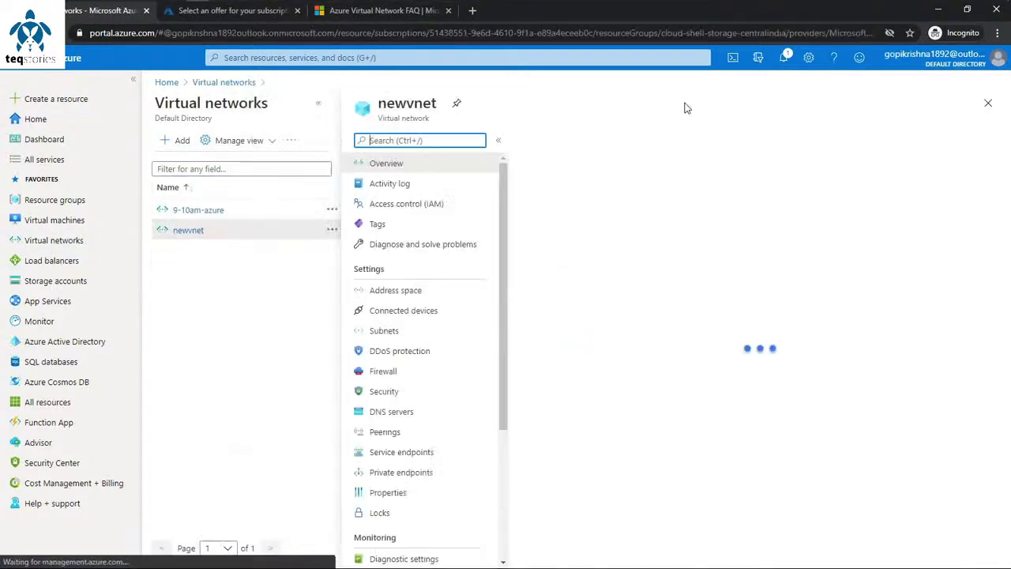
{"action": "left_click", "coordinate": [213, 82]}
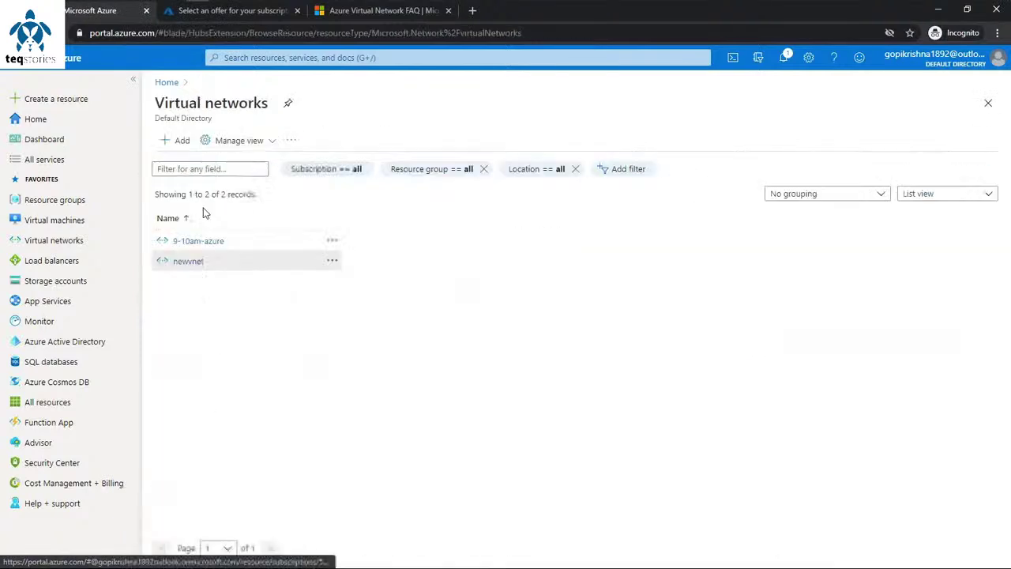
{"action": "left_click", "coordinate": [208, 179]}
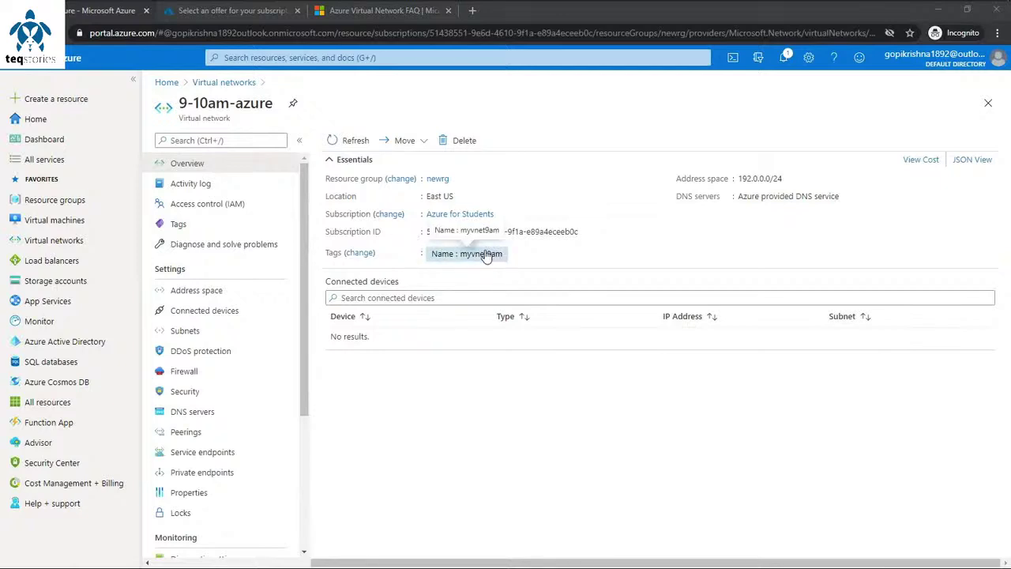
{"action": "left_click", "coordinate": [442, 257]}
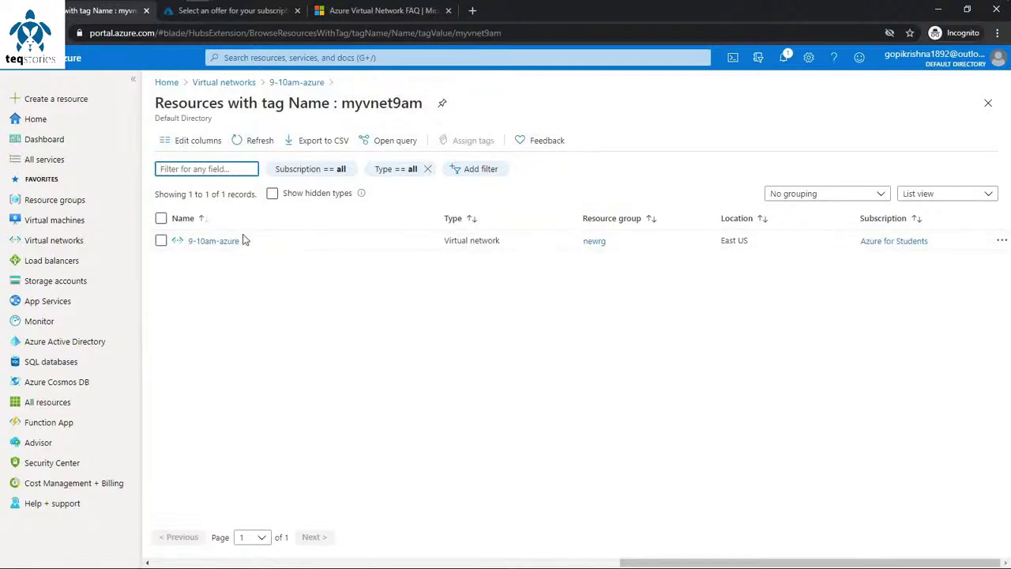
{"action": "left_click", "coordinate": [293, 82]}
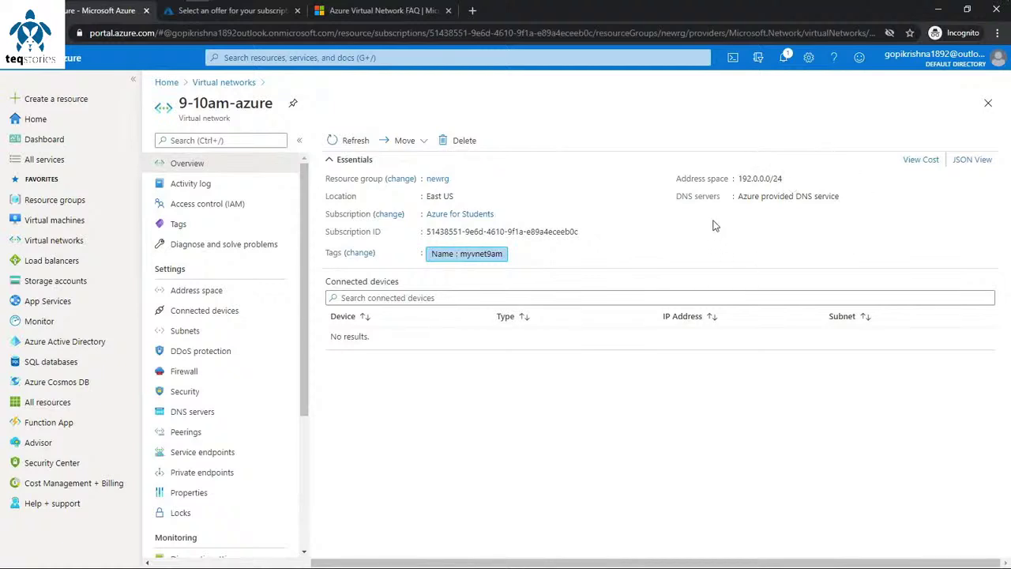
{"action": "left_click", "coordinate": [921, 161]}
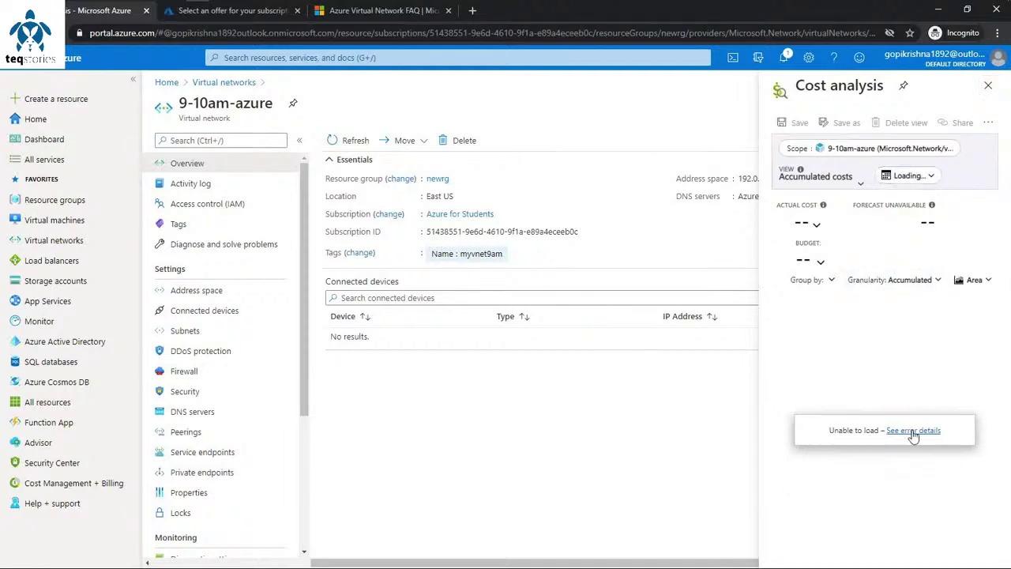
{"action": "mouse_move", "coordinate": [906, 436]}
{"action": "left_click", "coordinate": [987, 86]}
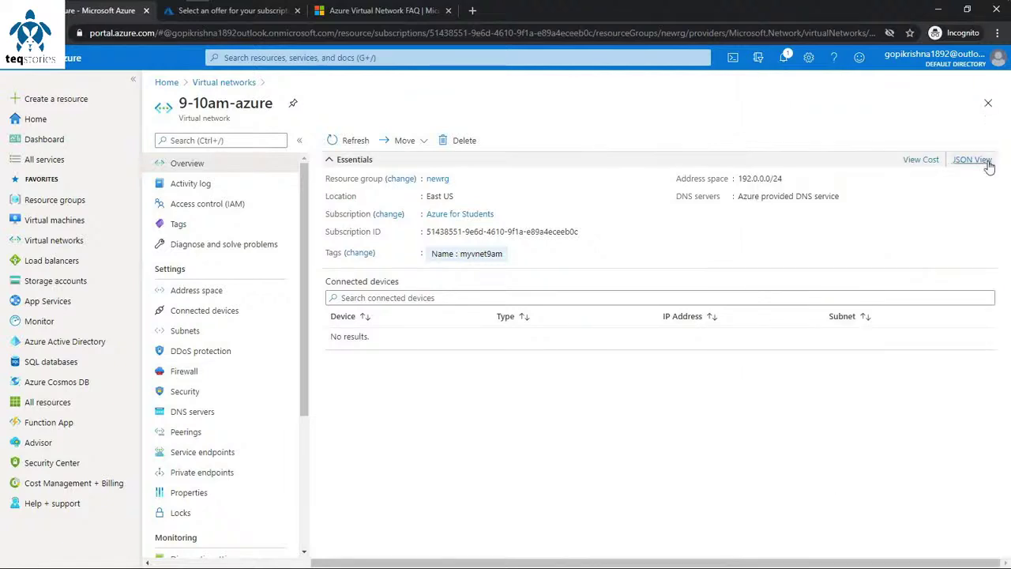
Step: Review 9-10am-azure's resource JSON, then open its Address space page listing 192.0.0.0/24
{"action": "left_click", "coordinate": [965, 163]}
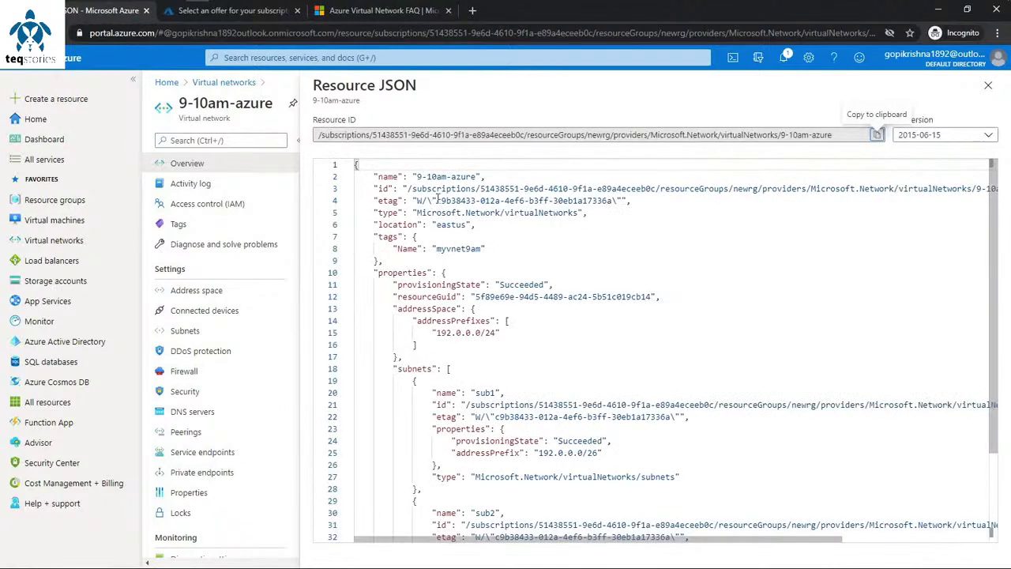
{"action": "scroll", "coordinate": [437, 250], "scroll_direction": "down", "scroll_amount": 3}
{"action": "scroll", "coordinate": [499, 325], "scroll_direction": "up", "scroll_amount": 3}
{"action": "scroll", "coordinate": [463, 237], "scroll_direction": "down", "scroll_amount": 3}
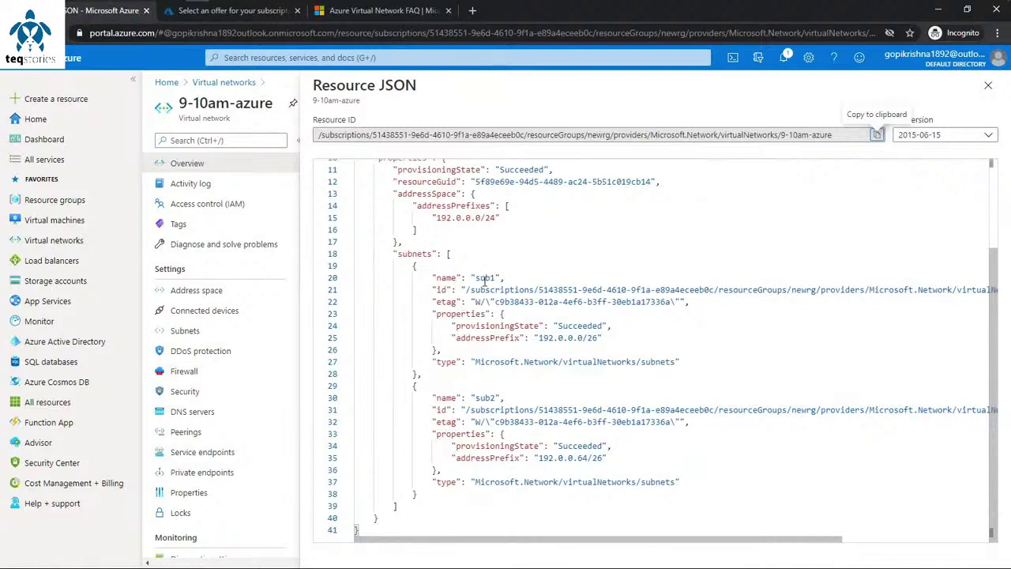
{"action": "scroll", "coordinate": [484, 278], "scroll_direction": "up", "scroll_amount": 3}
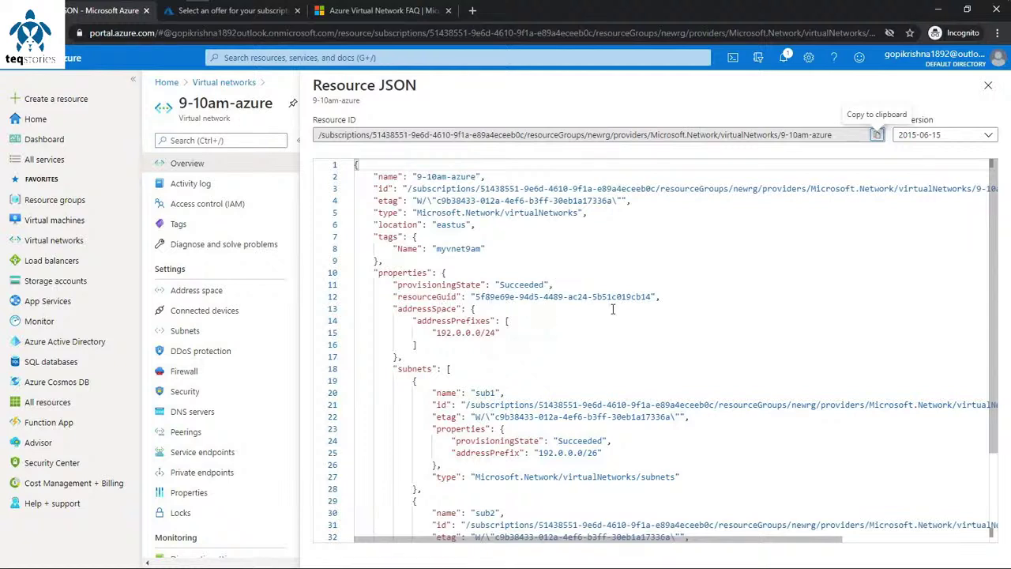
{"action": "scroll", "coordinate": [647, 314], "scroll_direction": "down", "scroll_amount": 2}
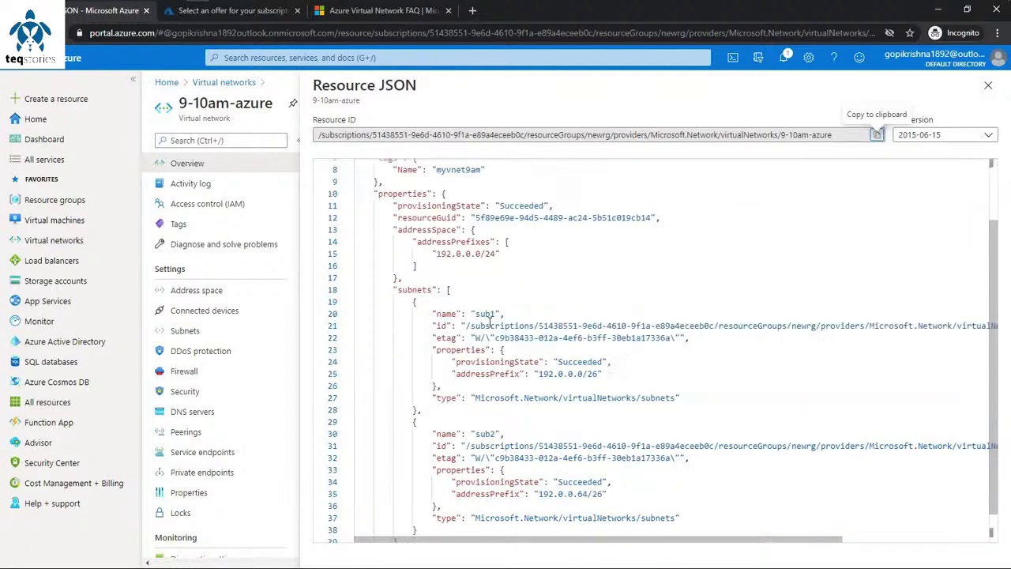
{"action": "scroll", "coordinate": [489, 324], "scroll_direction": "down", "scroll_amount": 1}
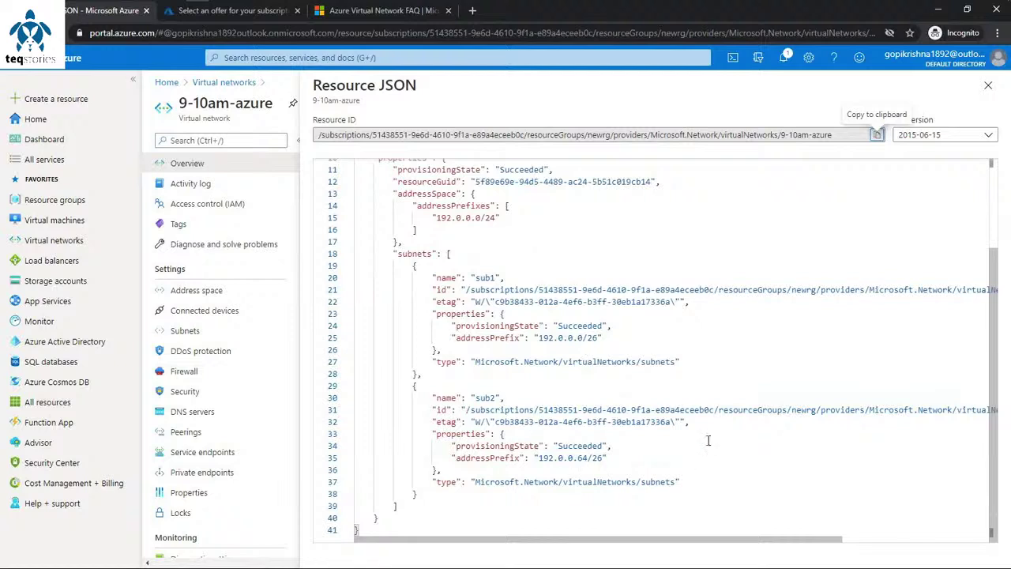
{"action": "scroll", "coordinate": [707, 440], "scroll_direction": "up", "scroll_amount": 3}
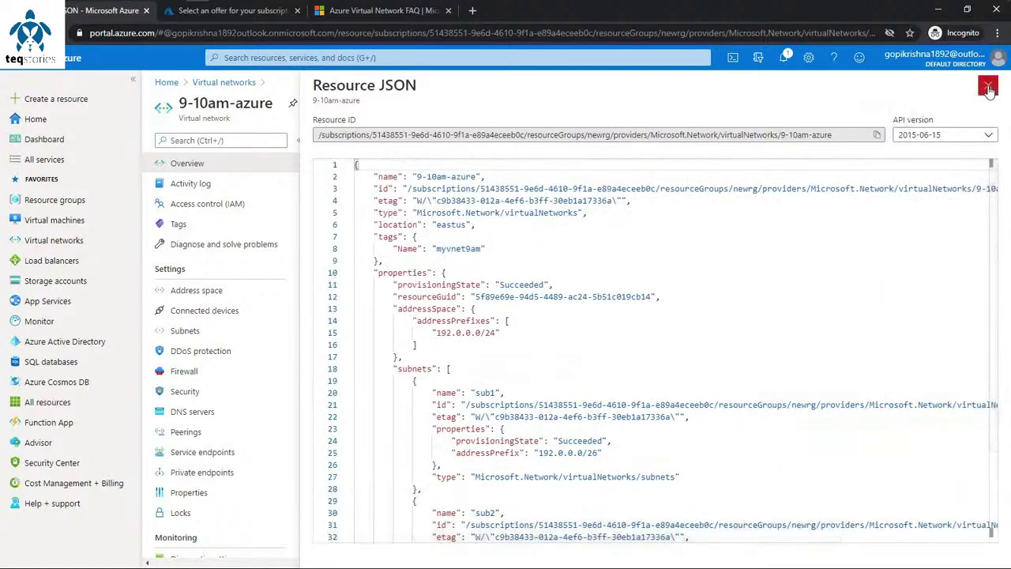
{"action": "left_click", "coordinate": [988, 87]}
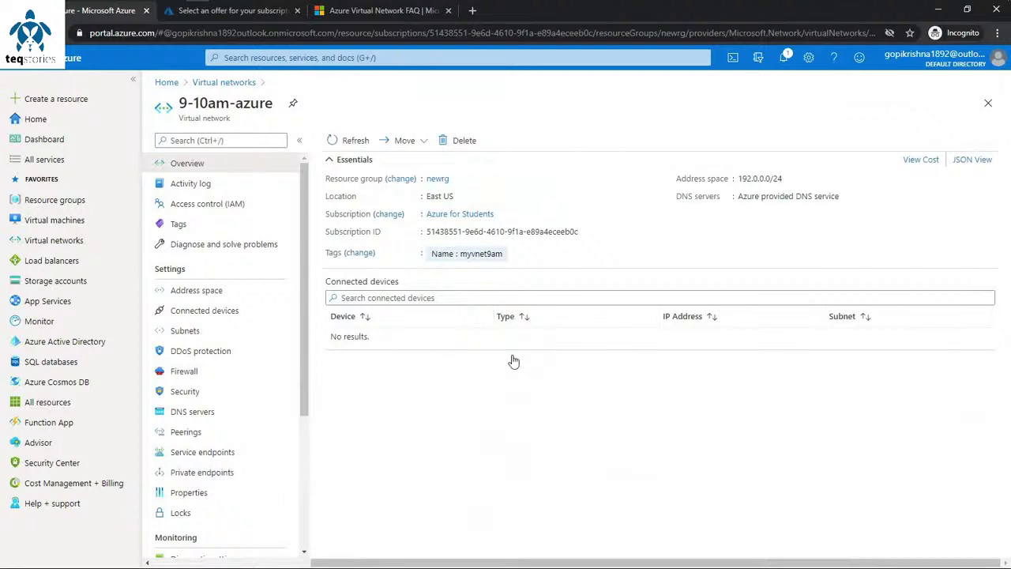
{"action": "left_click", "coordinate": [226, 291]}
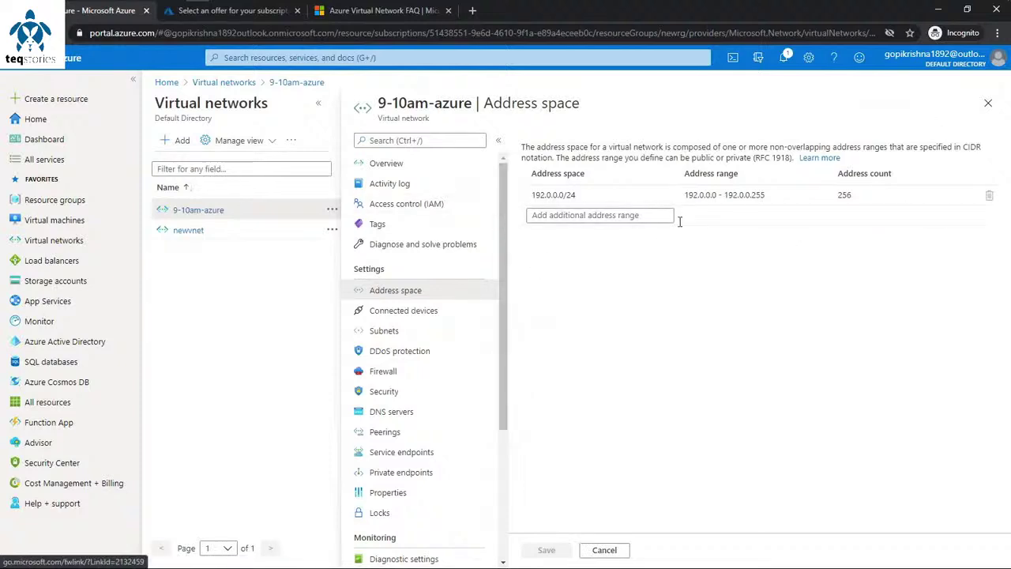
Step: Add address ranges 192.0.1.0/24 and 192.0.2.0/24 to 9-10am-azure and save
{"action": "left_click", "coordinate": [597, 219]}
{"action": "type", "text": "1"}
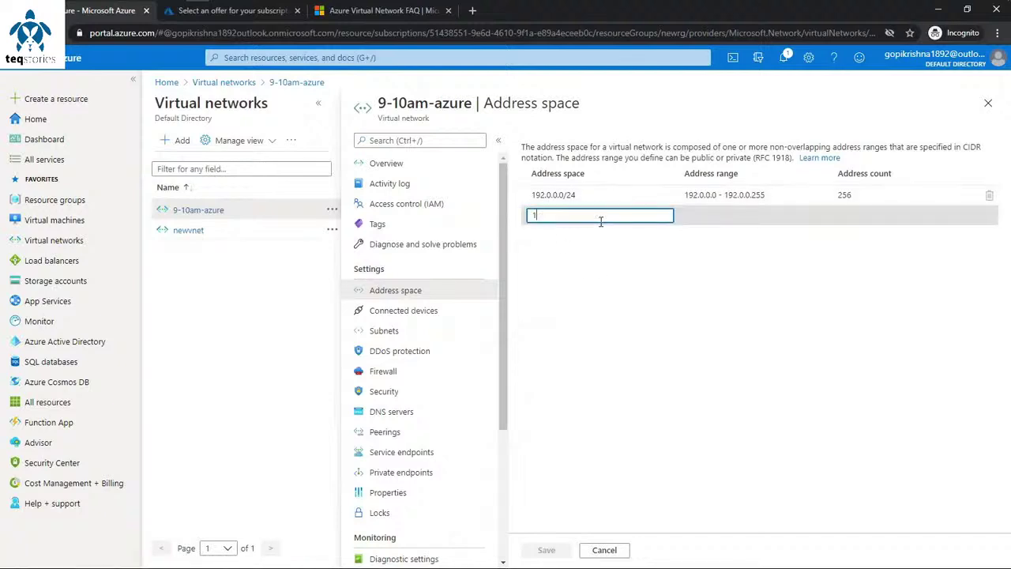
{"action": "type", "text": "92.0"}
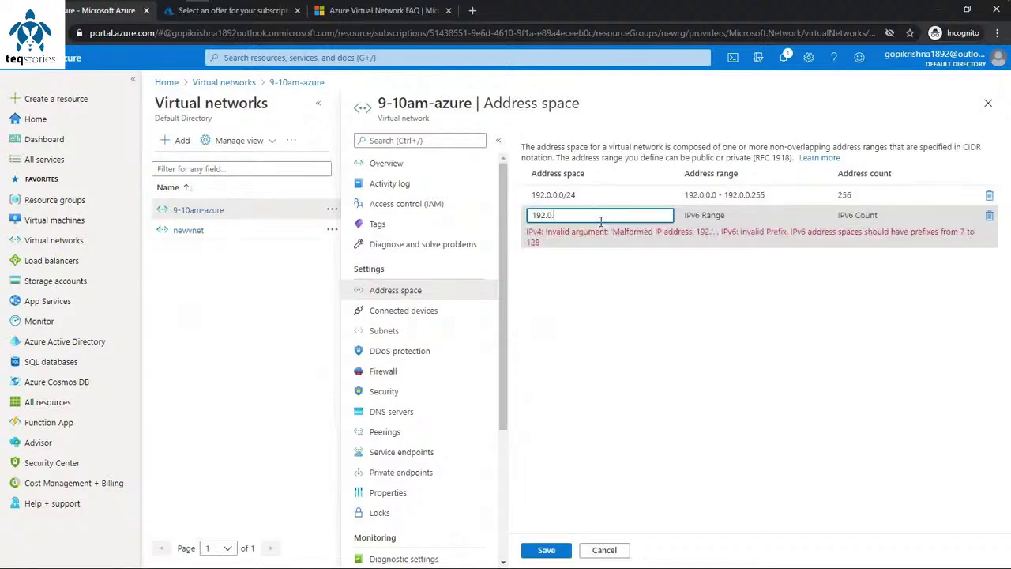
{"action": "type", "text": ".1.0/24"}
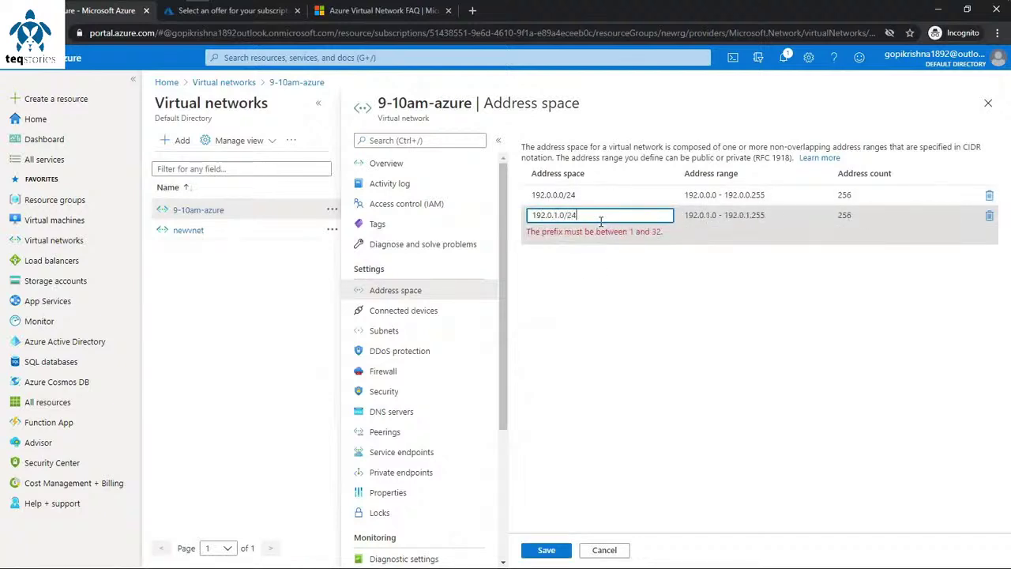
{"action": "left_click", "coordinate": [634, 314]}
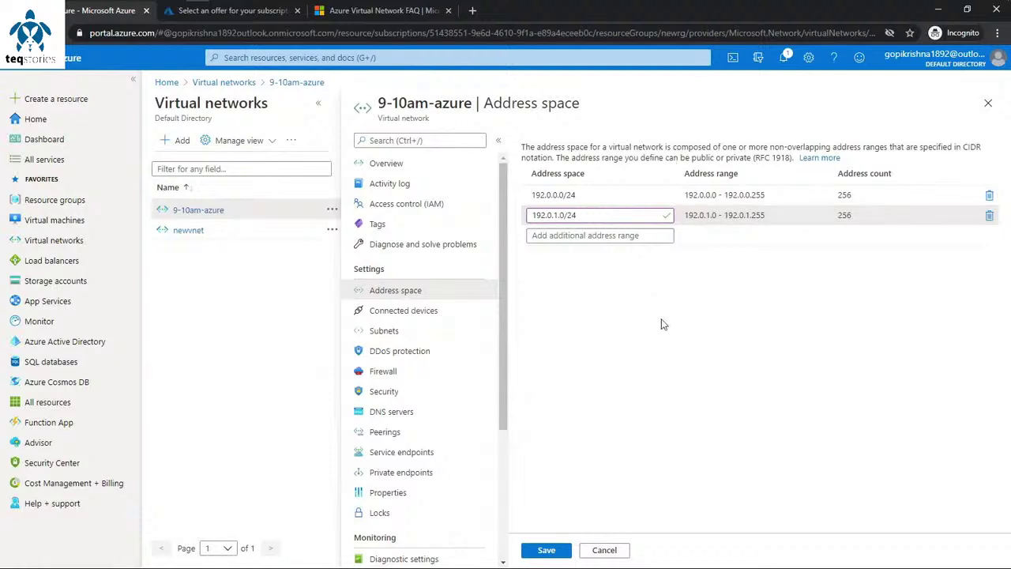
{"action": "left_click", "coordinate": [598, 237]}
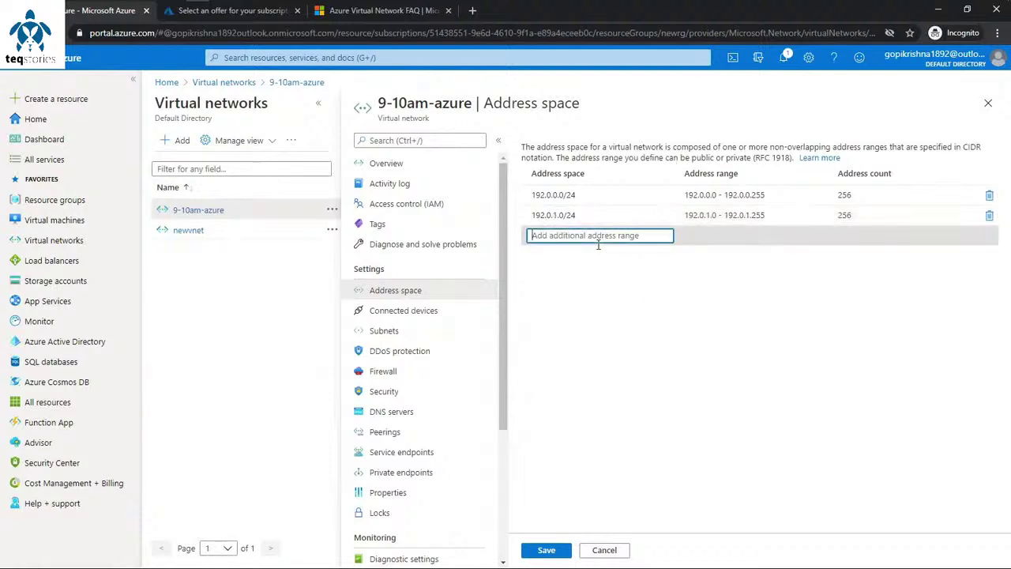
{"action": "type", "text": "192.0"}
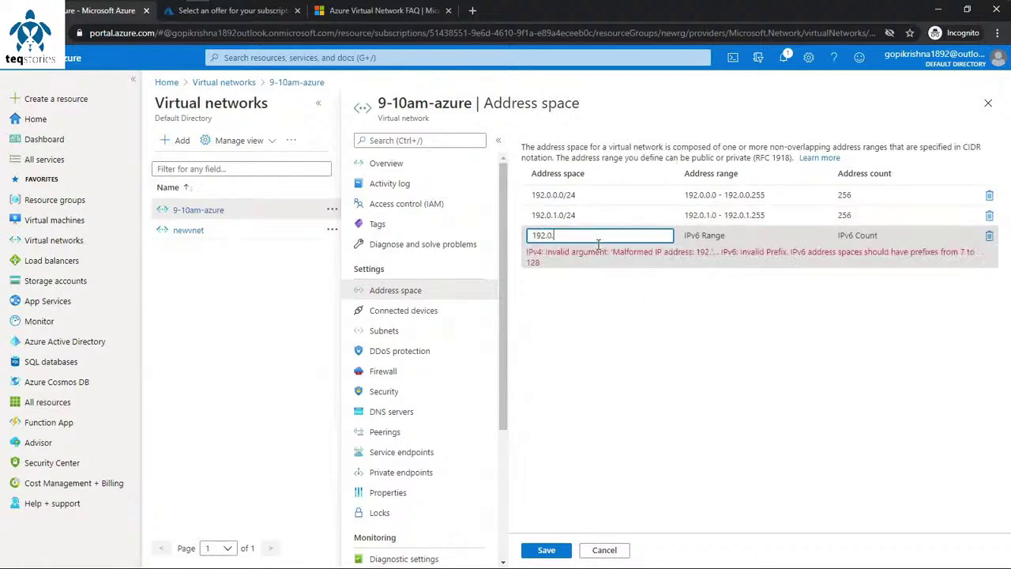
{"action": "type", "text": ".2.0/24"}
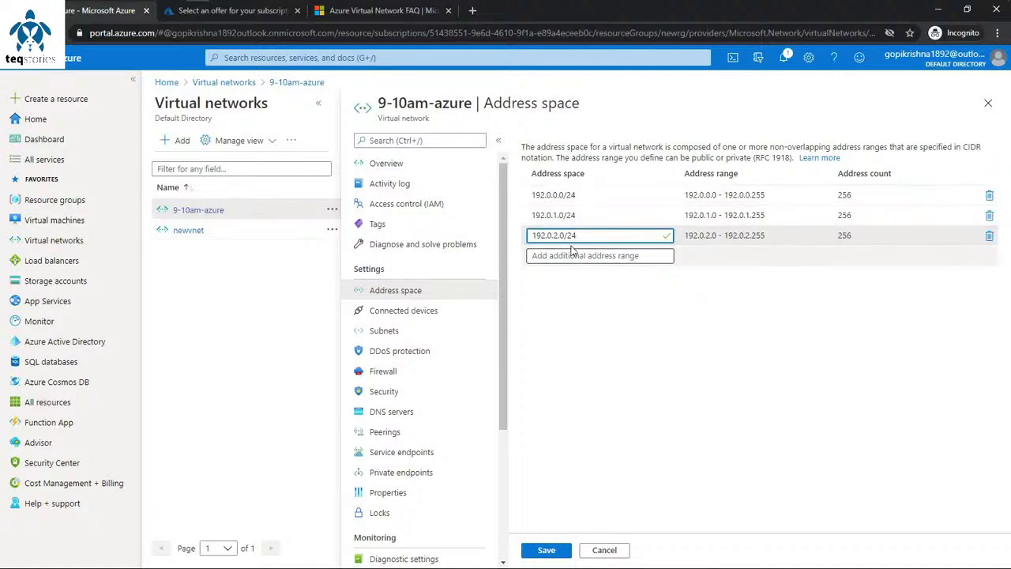
{"action": "left_click", "coordinate": [547, 550]}
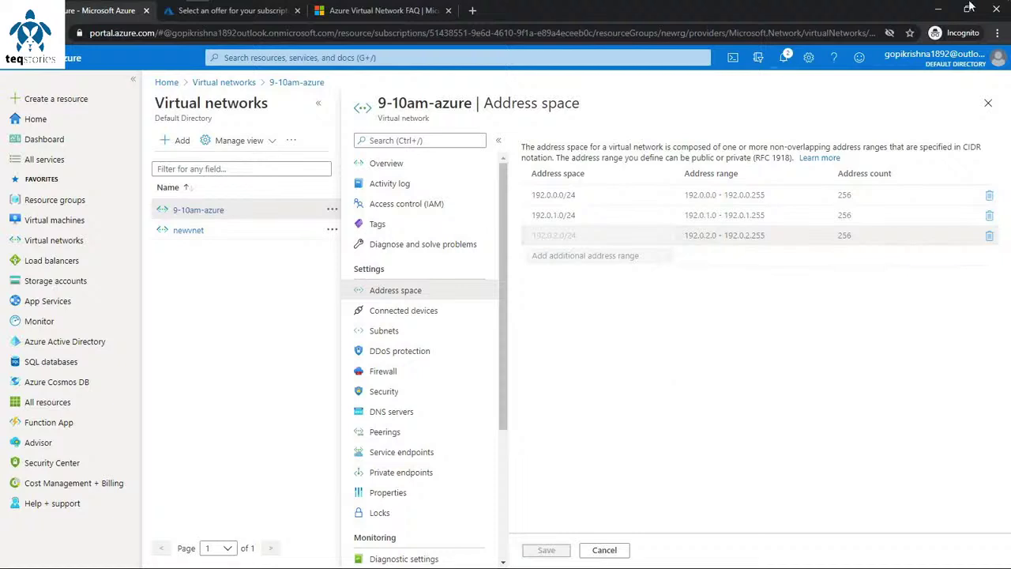
{"action": "left_click", "coordinate": [783, 61]}
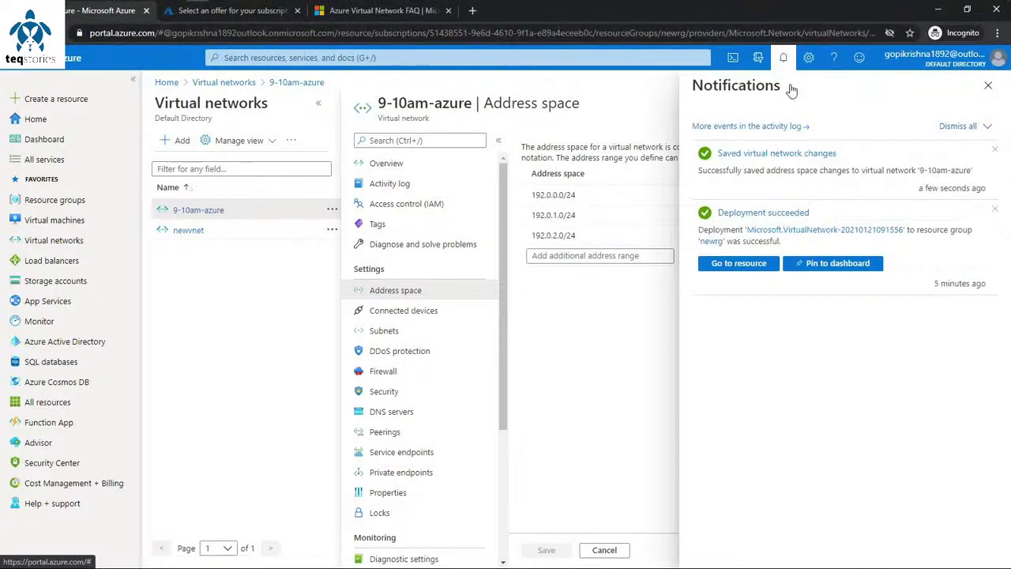
Step: Show 9-10am-azure's subnets sub1 and sub2 with the IPv4 column widened to full ranges
{"action": "left_click", "coordinate": [784, 60]}
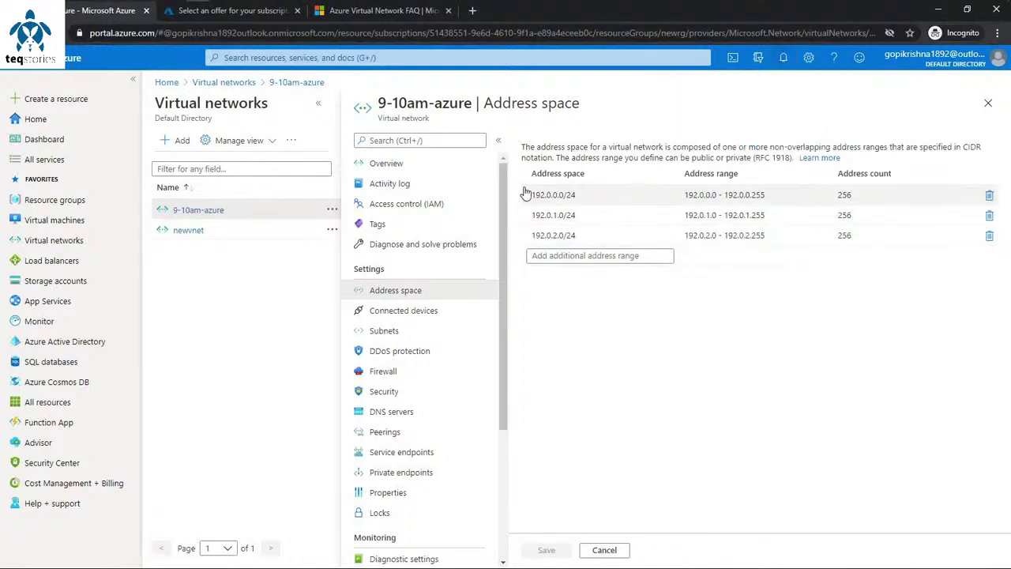
{"action": "left_click", "coordinate": [408, 313]}
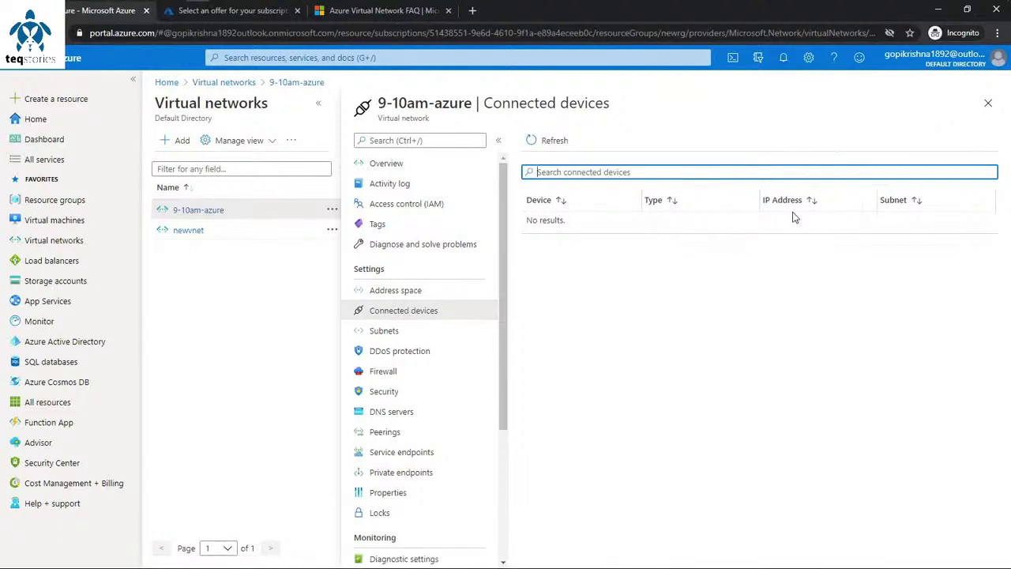
{"action": "left_click", "coordinate": [461, 336]}
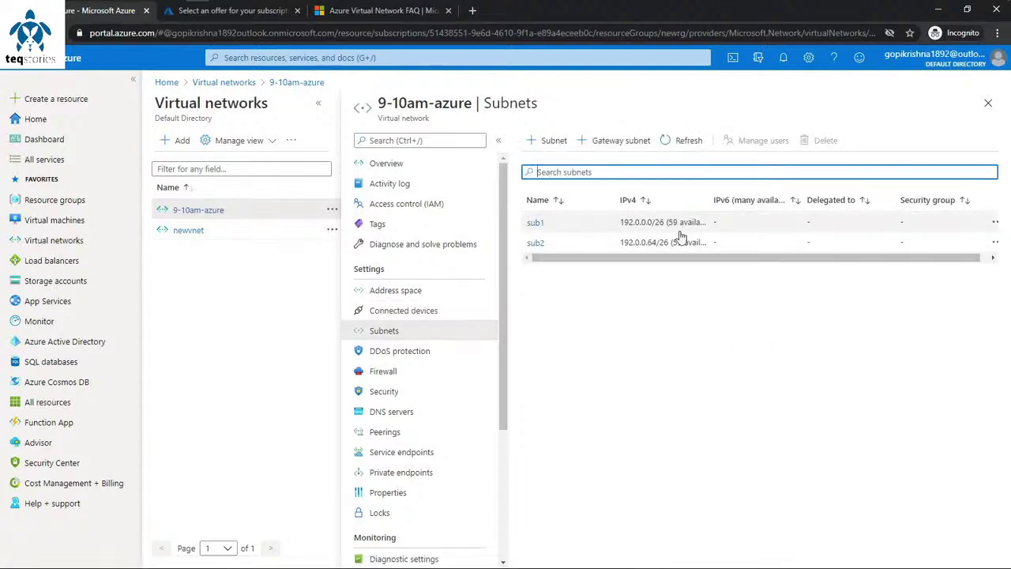
{"action": "left_click_drag", "start_coordinate": [740, 193], "coordinate": [802, 195]}
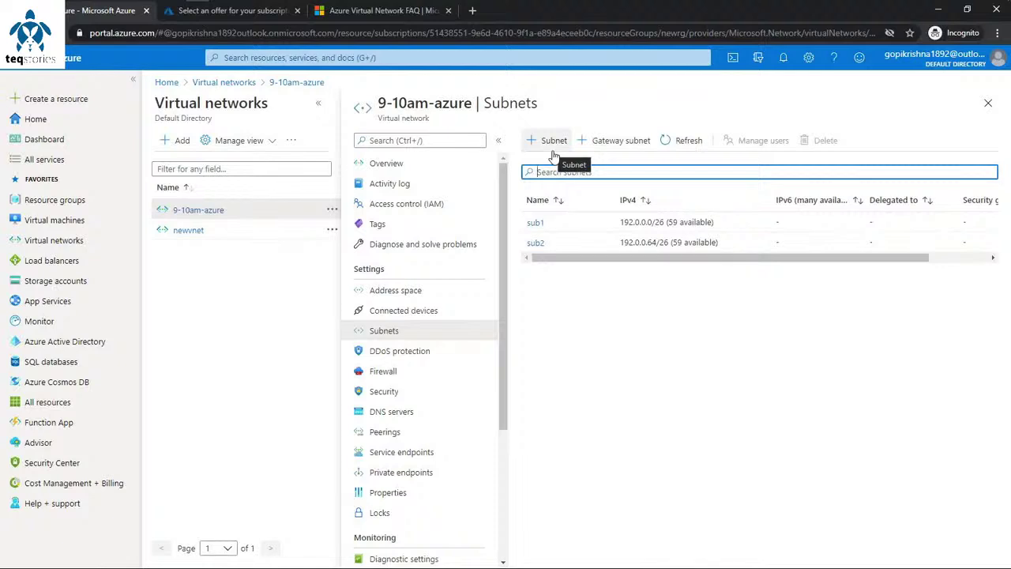
{"action": "left_click", "coordinate": [553, 147]}
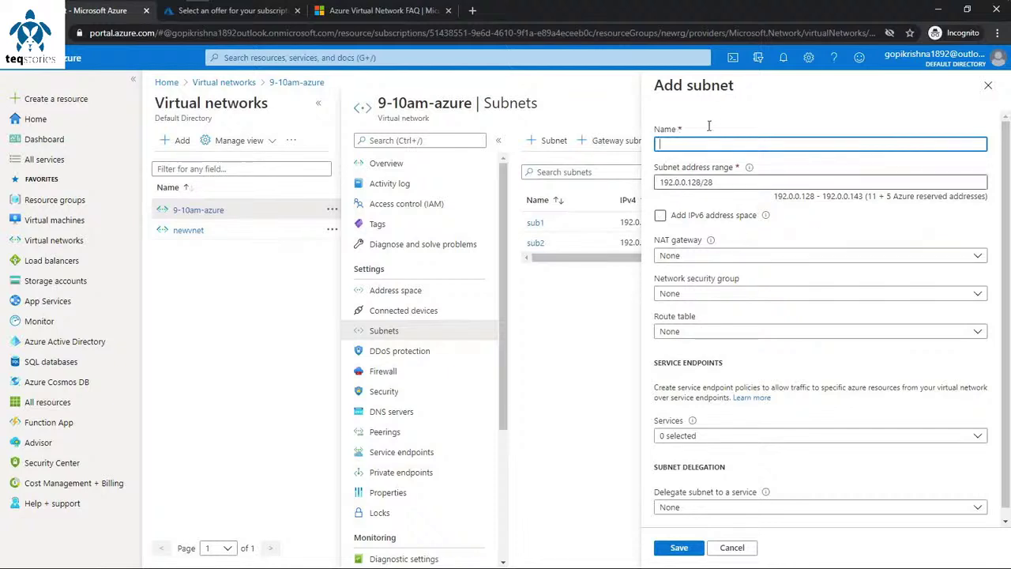
Step: Set the new subnet's address range to 192.0.0.128/25 and enable IPv6 address space
{"action": "left_click_drag", "start_coordinate": [718, 181], "coordinate": [633, 180]}
{"action": "left_click", "coordinate": [763, 182]}
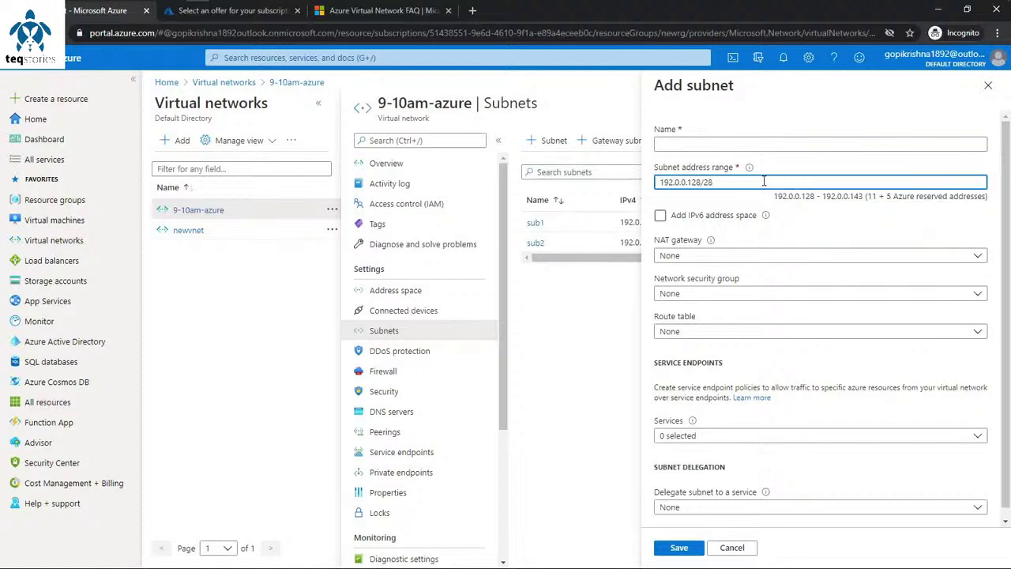
{"action": "key", "text": "BackSpace"}
{"action": "type", "text": "7"}
{"action": "key", "text": "BackSpace"}
{"action": "type", "text": "54"}
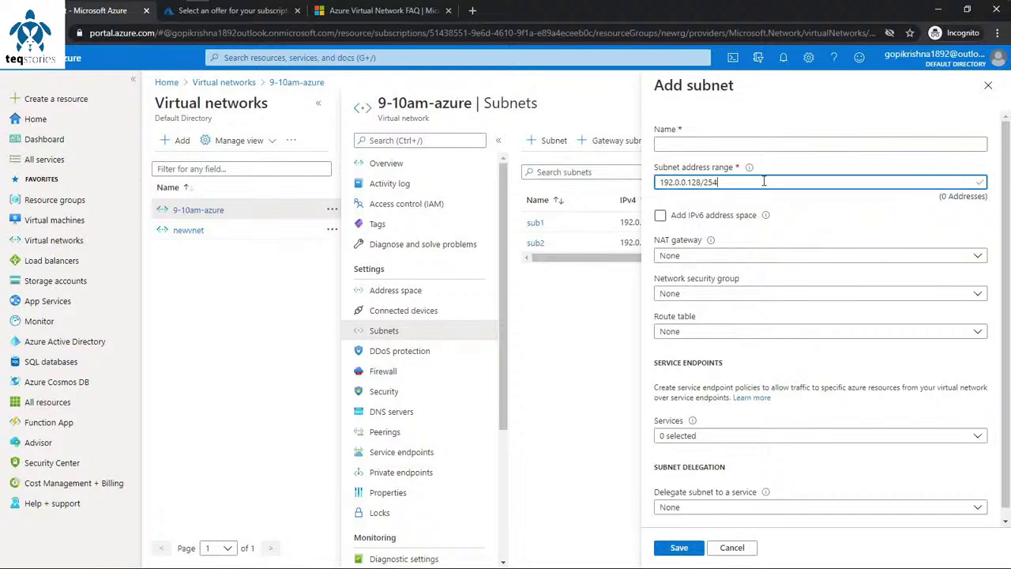
{"action": "key", "text": "BackSpace"}
{"action": "key", "text": "BackSpace"}
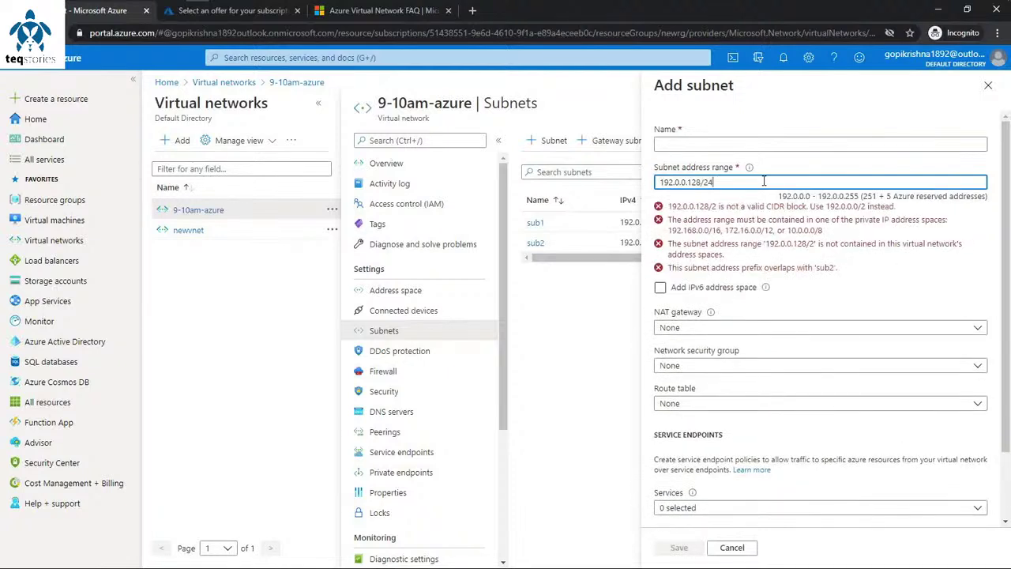
{"action": "type", "text": "5"}
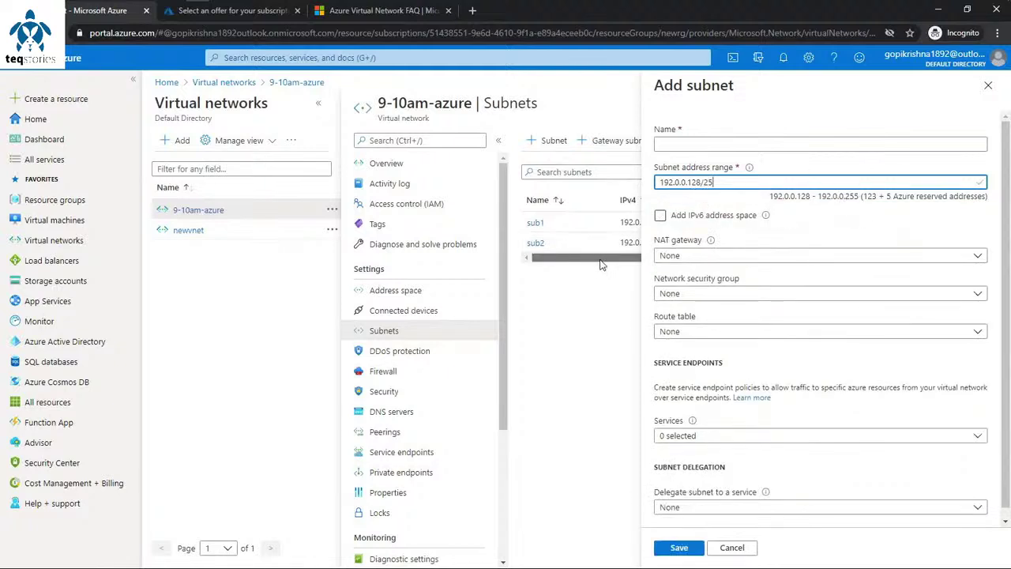
{"action": "left_click", "coordinate": [498, 140]}
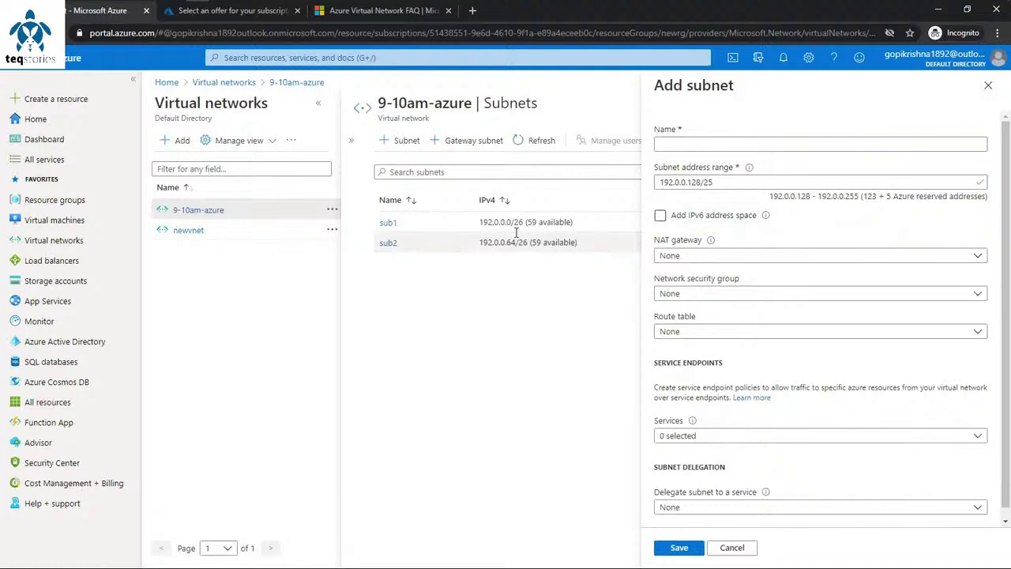
{"action": "left_click", "coordinate": [660, 215]}
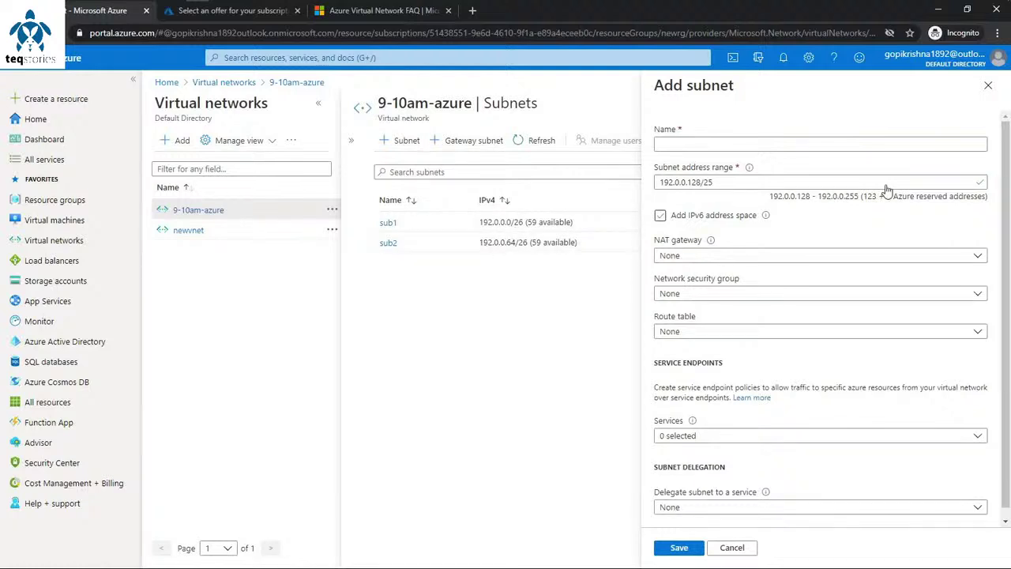